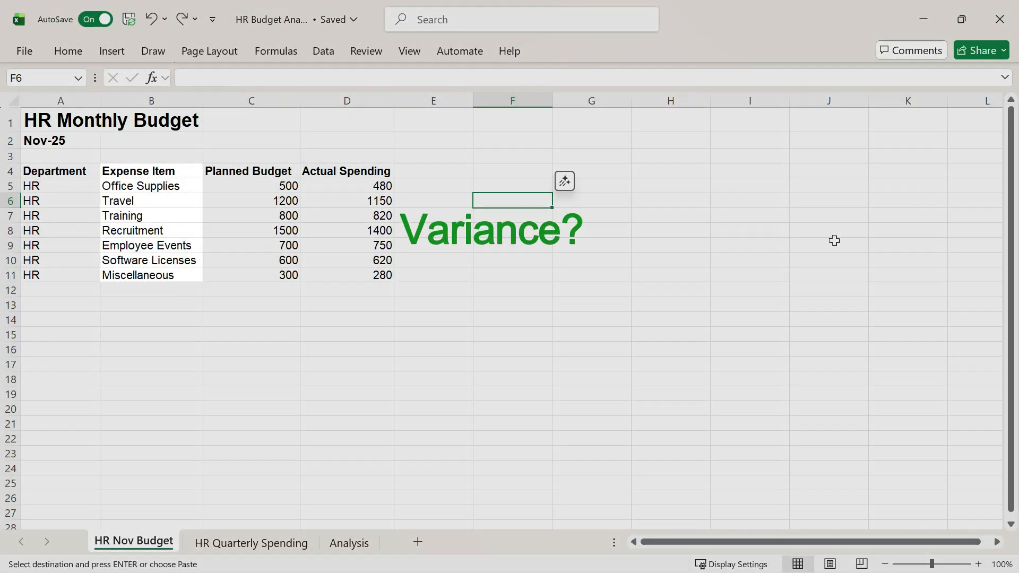
# Step: Enter the array formula =C5:C11-D5:D11 in E5 to calculate each expense item's variance
pyautogui.scroll(3, 834, 241)
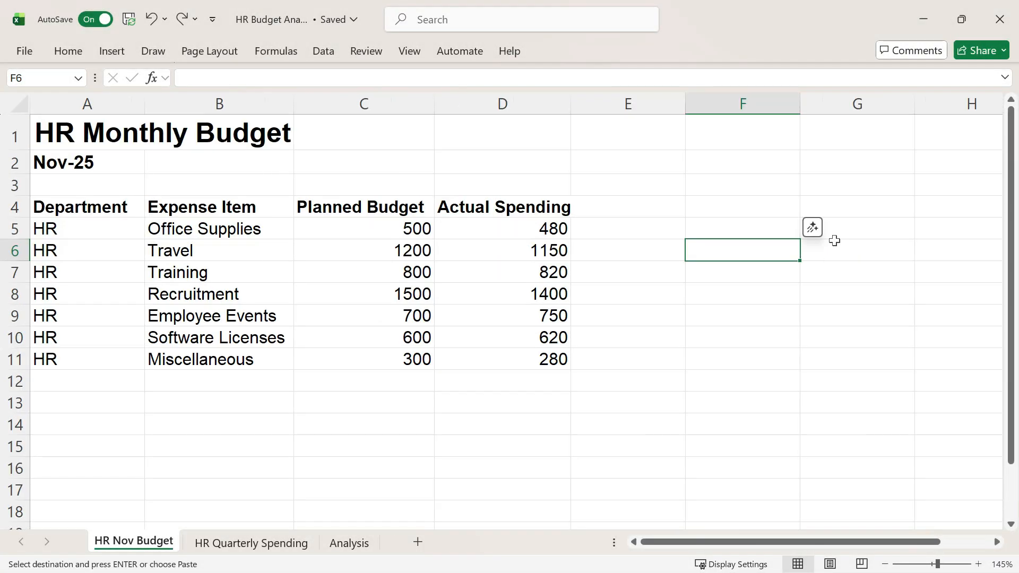
pyautogui.scroll(1, 834, 241)
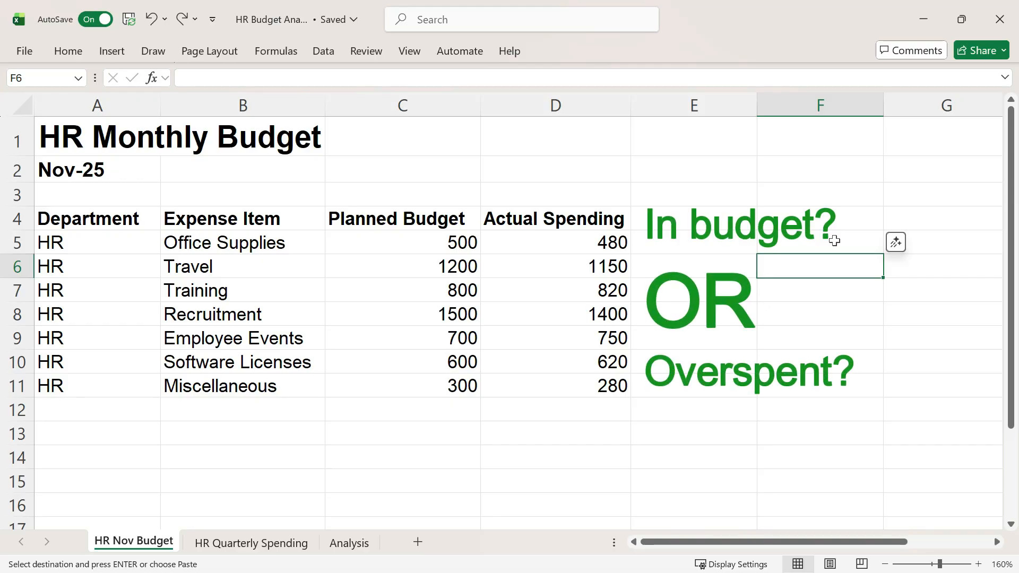
pyautogui.doubleClick(712, 238)
pyautogui.write('=')
pyautogui.moveTo(464, 244); pyautogui.dragTo(466, 390)
pyautogui.write('-')
pyautogui.moveTo(540, 255); pyautogui.dragTo(543, 381)
pyautogui.press('Return')
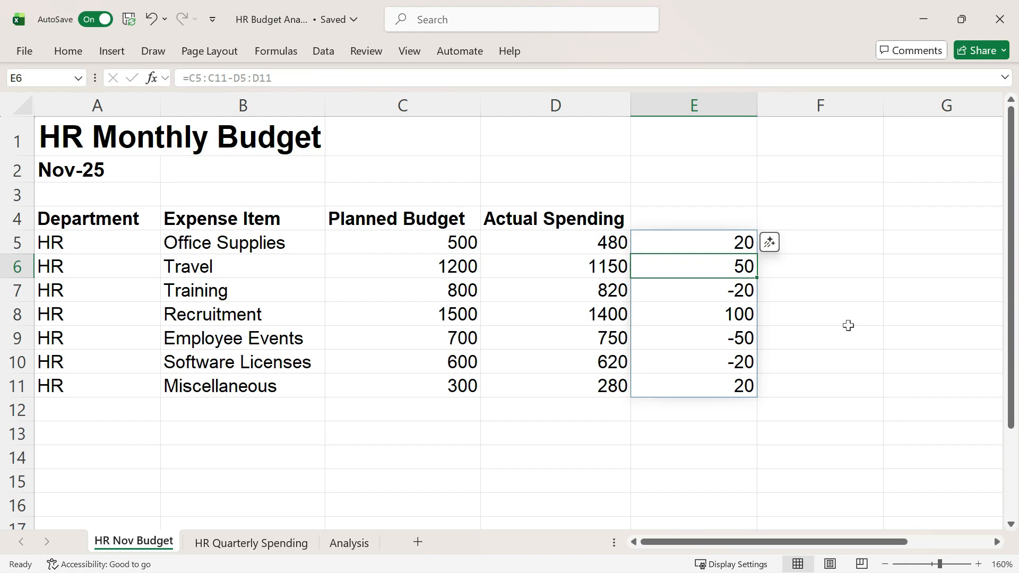
# Step: Try adding the copied Team wellness row in row 12 below the budget data, and undo the paste
pyautogui.click(107, 410)
pyautogui.write('HR\tTeam wellness\t400\t320')
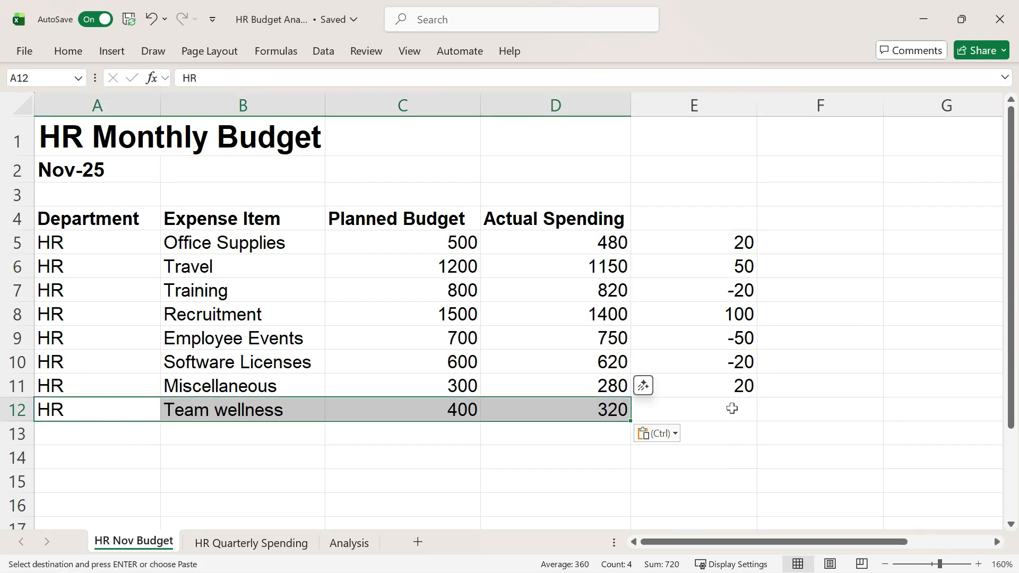
pyautogui.click(730, 409)
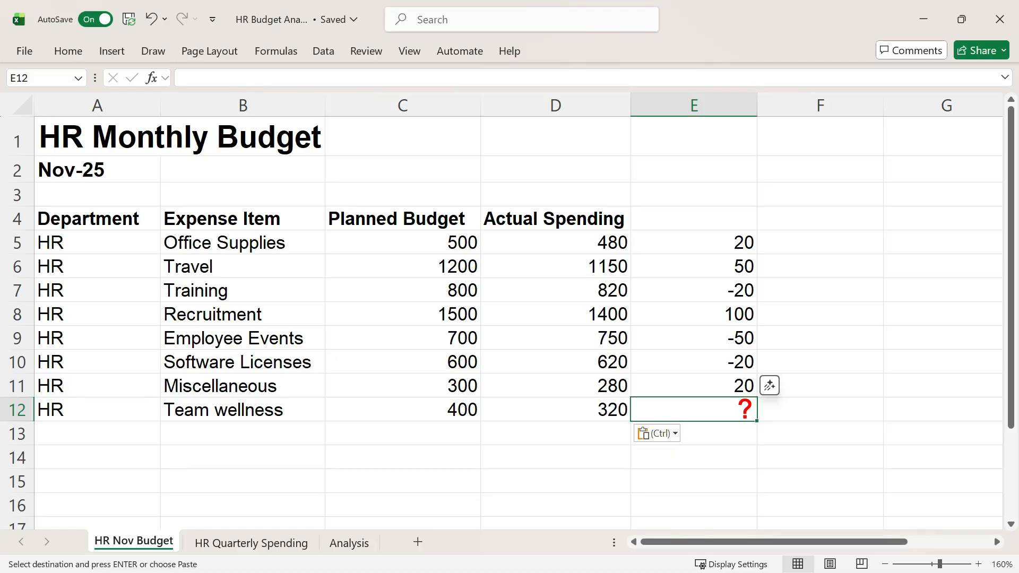
pyautogui.hotkey('ctrl', 'z')
# Step: Convert the budget range A4:E11 into a table
pyautogui.click(136, 226)
pyautogui.hotkey('ctrl', 'a')
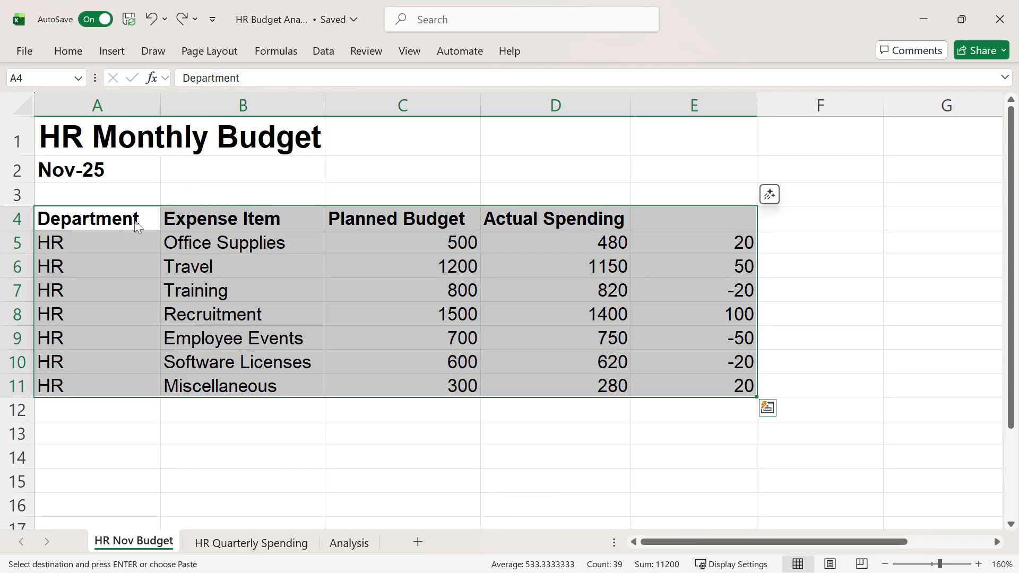
pyautogui.hotkey('ctrl', 't')
pyautogui.press('Return')
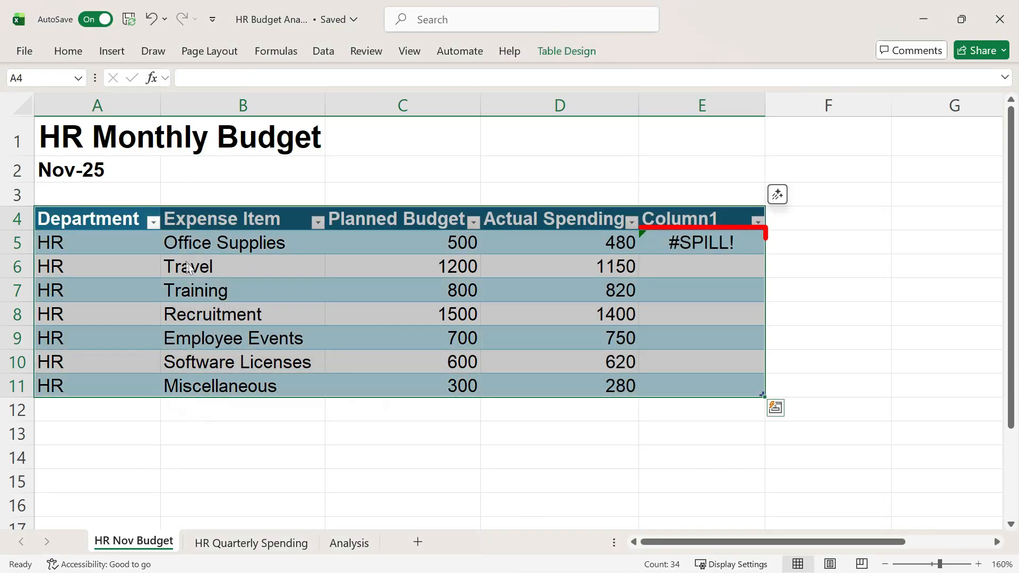
# Step: Examine the error explanation for the formula in E5 of the table
pyautogui.click(737, 243)
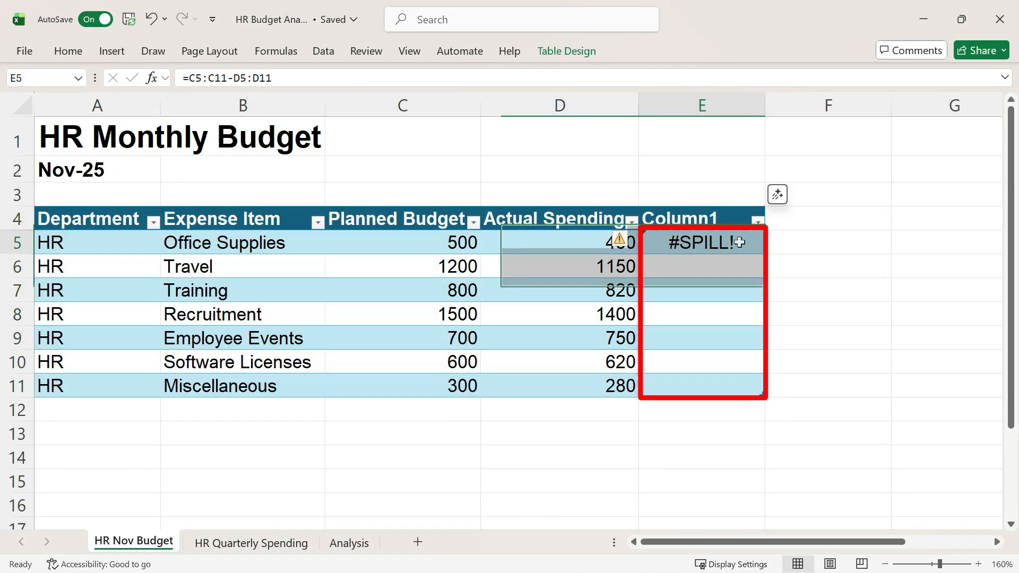
pyautogui.click(628, 246)
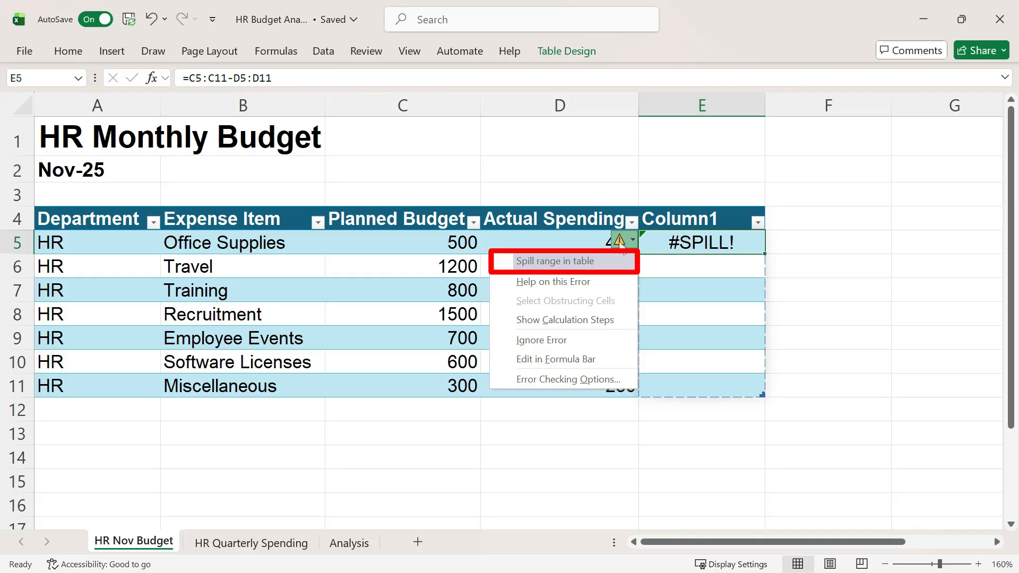
pyautogui.click(741, 247)
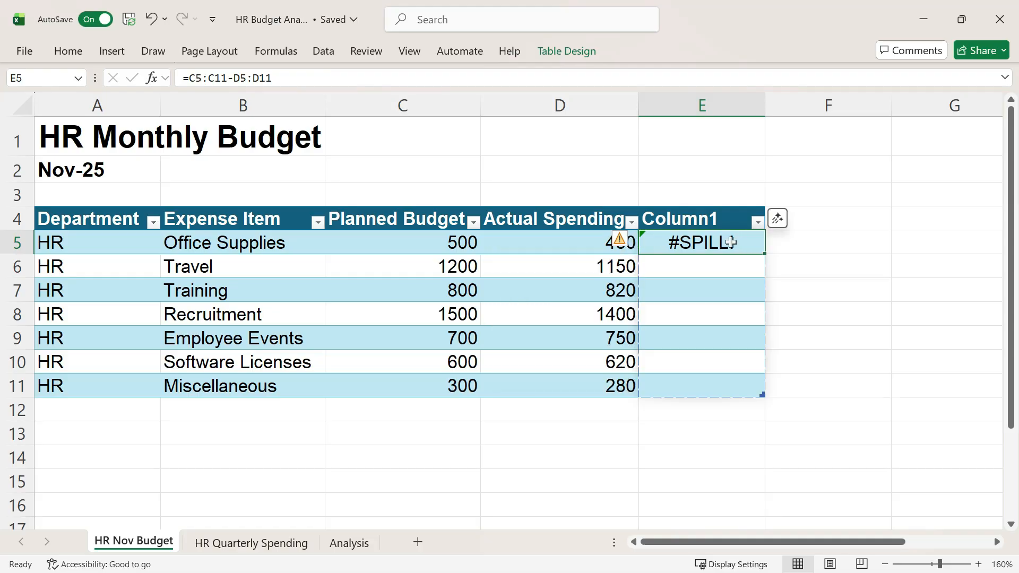
# Step: Replace the formula in E5 with the table formula =[@[Planned Budget]]-[@[Actual Spending]]
pyautogui.write('=')
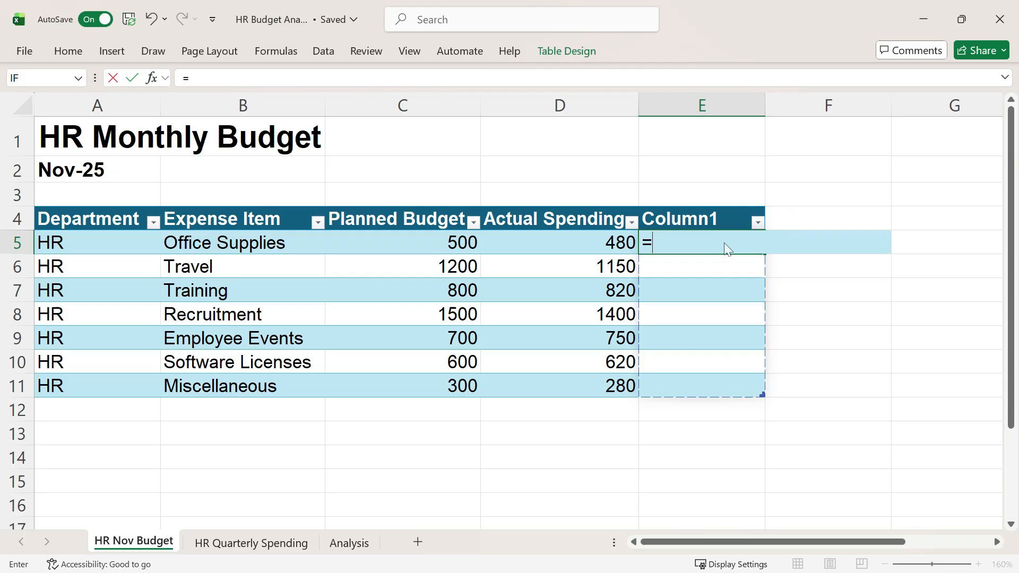
pyautogui.click(469, 248)
pyautogui.write('-')
pyautogui.click(582, 242)
pyautogui.press('Return')
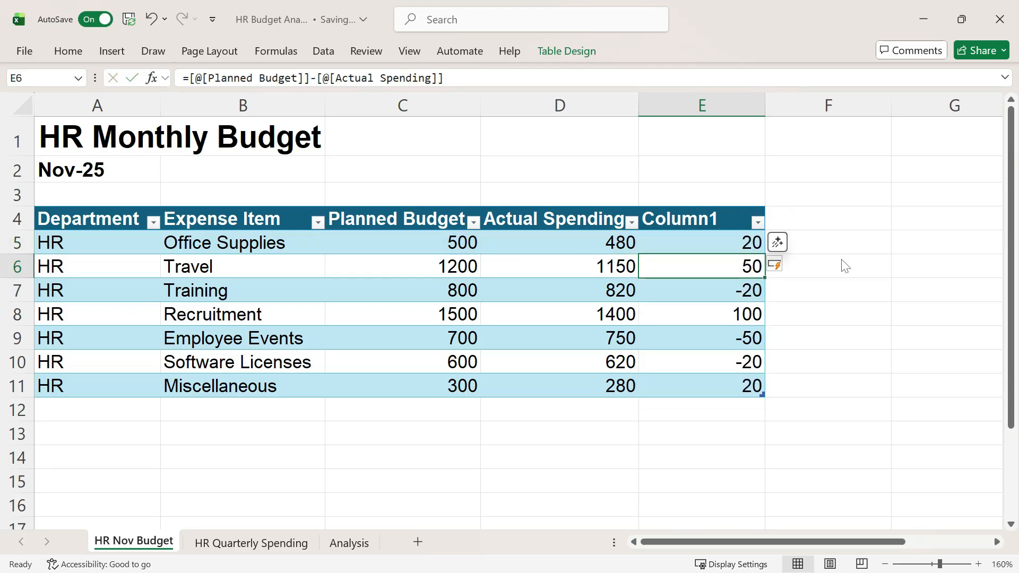
# Step: Paste the copied Team wellness row into row 12 below the table and check its variance formula
pyautogui.click(113, 407)
pyautogui.write('HR\tTeam wellness\t400\t320')
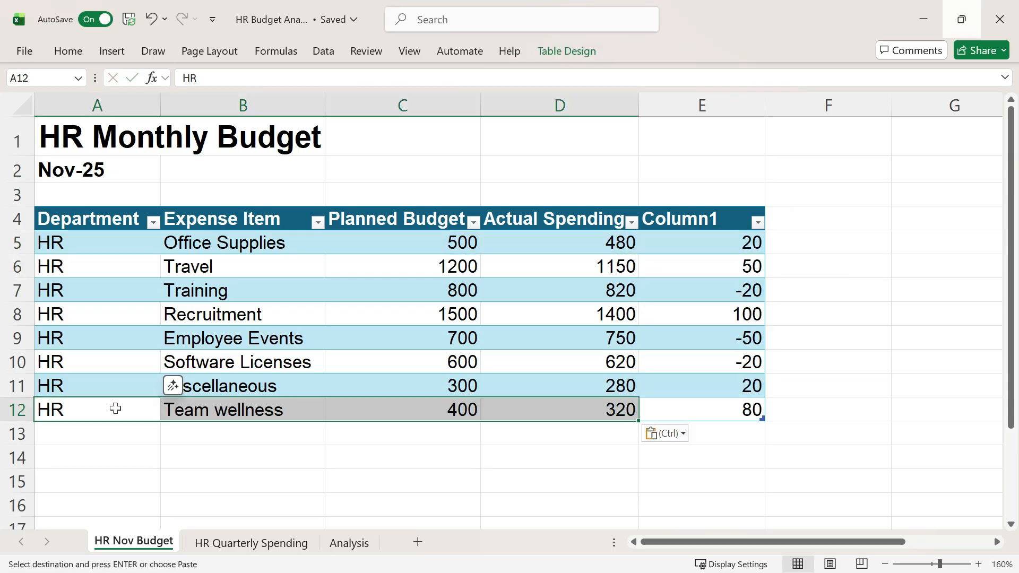
pyautogui.click(753, 413)
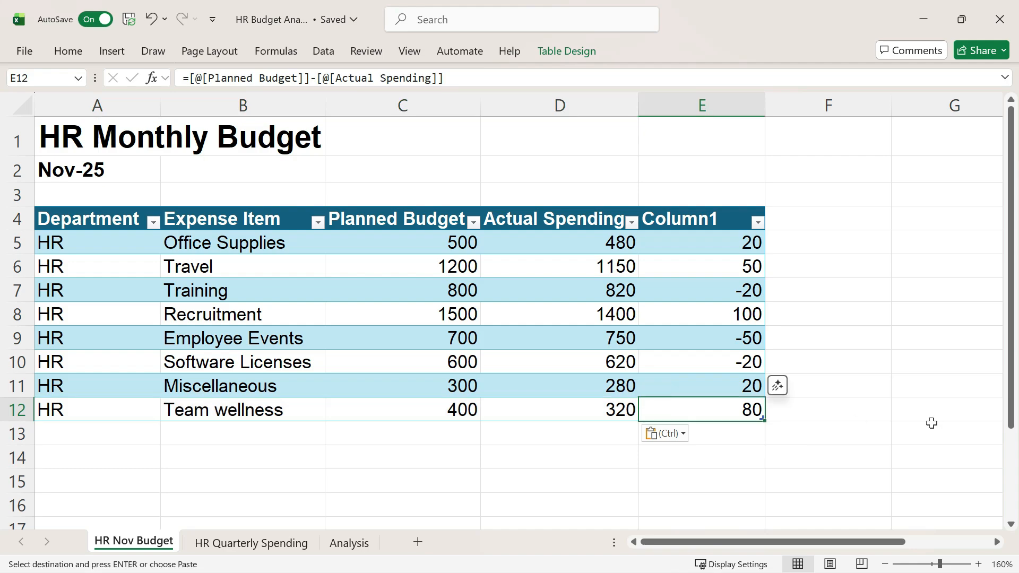
# Step: Overwrite the Recruitment variance formula in E8 with 1 and check the cell's error indicator
pyautogui.click(737, 314)
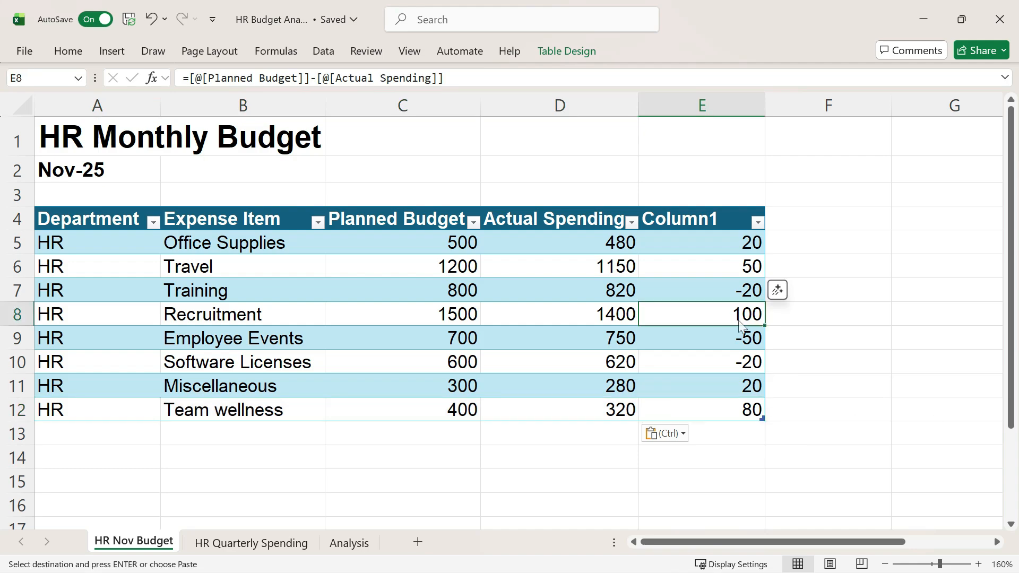
pyautogui.write('1')
pyautogui.press('Return')
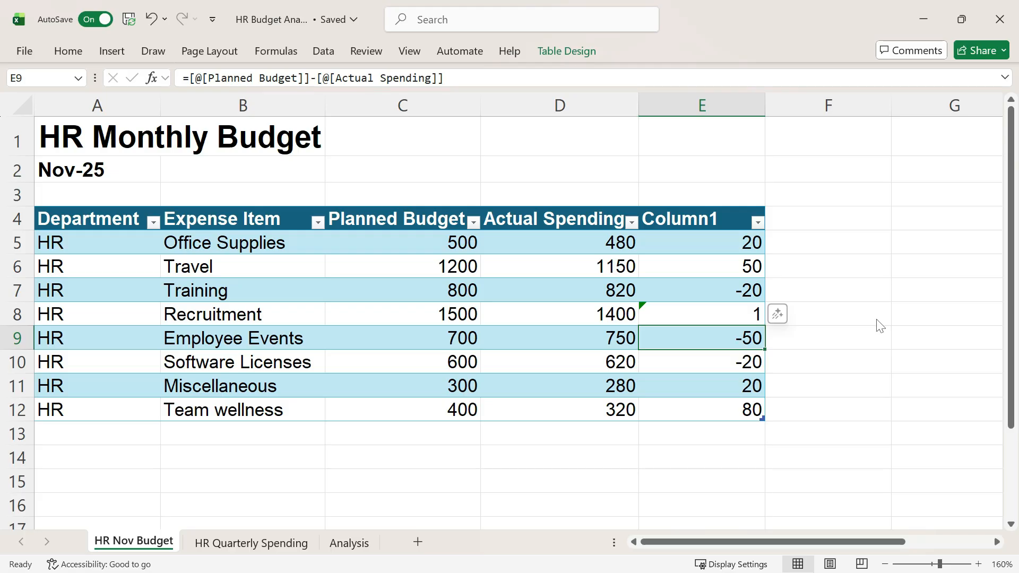
pyautogui.click(687, 314)
pyautogui.click(620, 312)
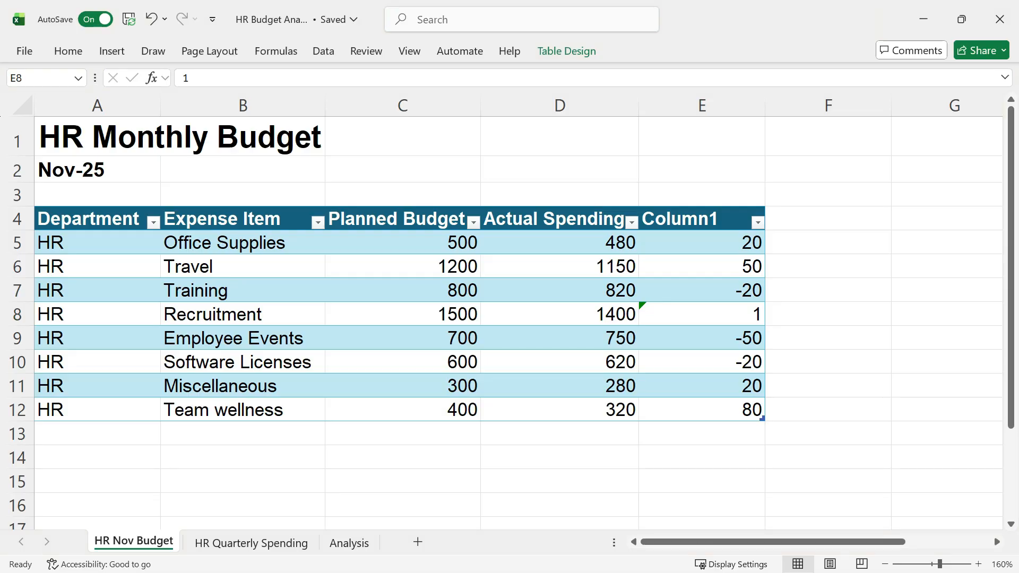
# Step: Paste the array formula =C5:C12-D5:D12 into G5 and try to overwrite G8 in its spill range with 1
pyautogui.click(907, 239)
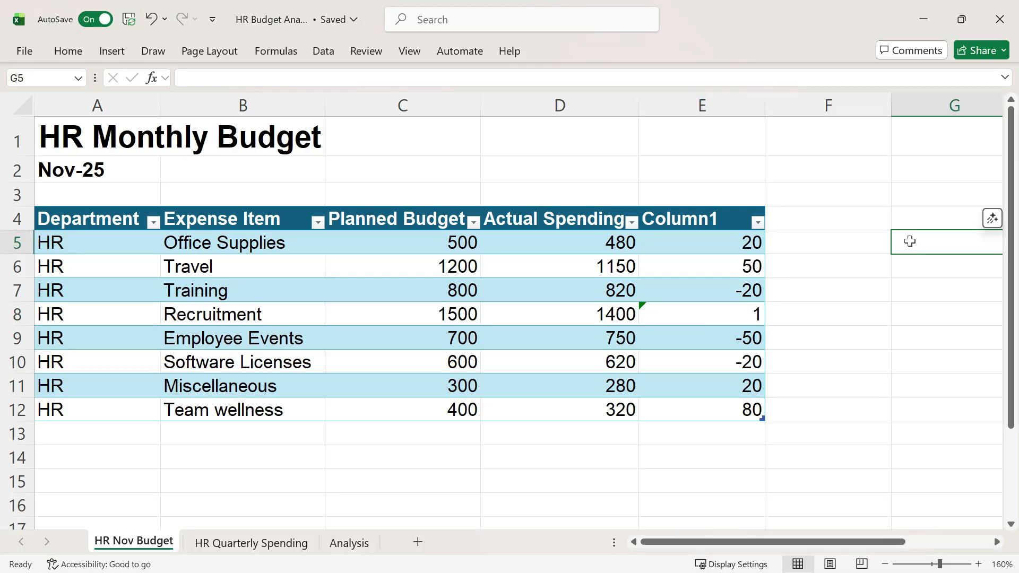
pyautogui.write('=C5:C12-D5:D12')
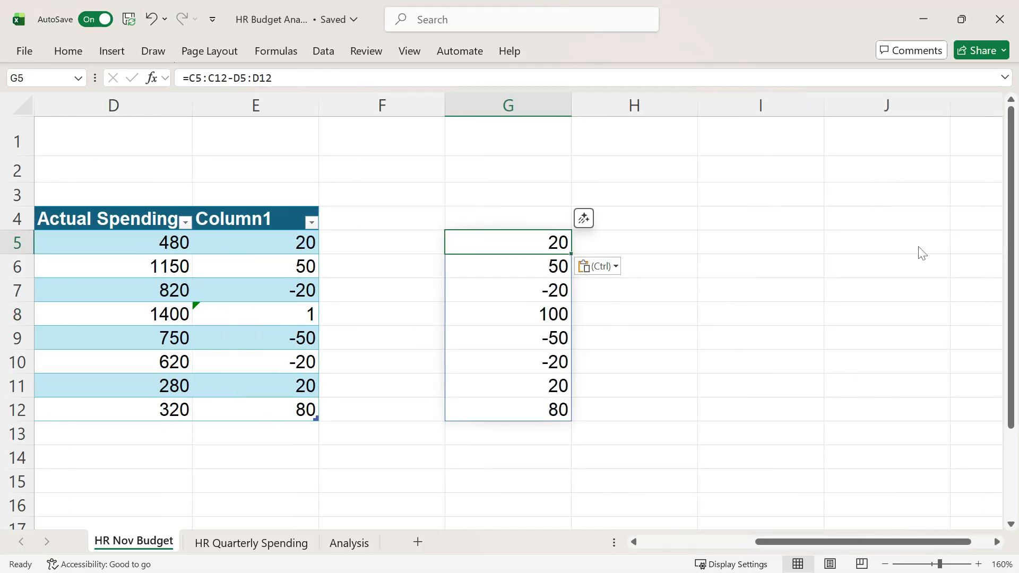
pyautogui.click(574, 314)
pyautogui.write('1')
pyautogui.press('Return')
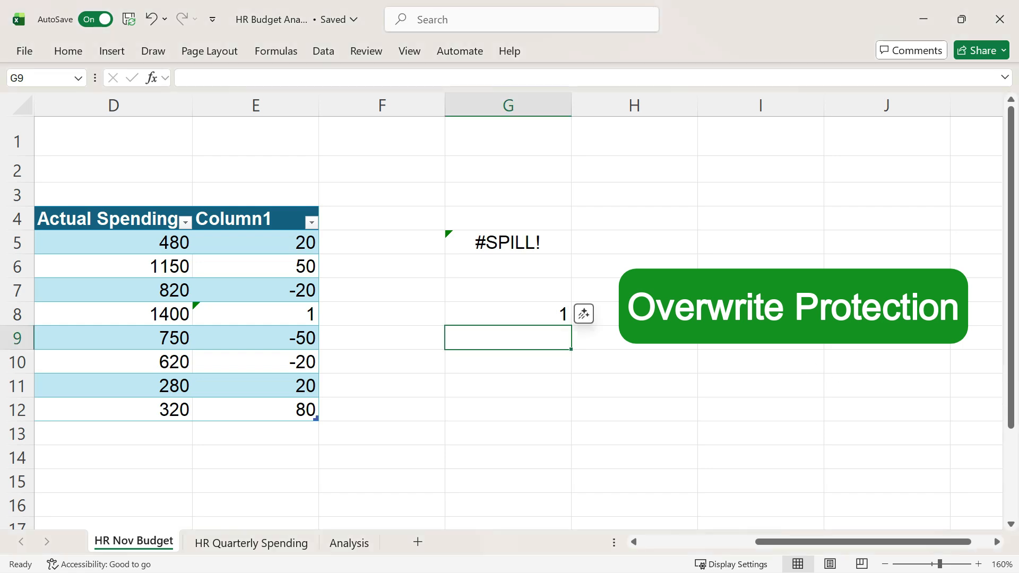
pyautogui.click(689, 292)
pyautogui.scroll(-2, 689, 292)
pyautogui.press('Left')
pyautogui.press('Home')
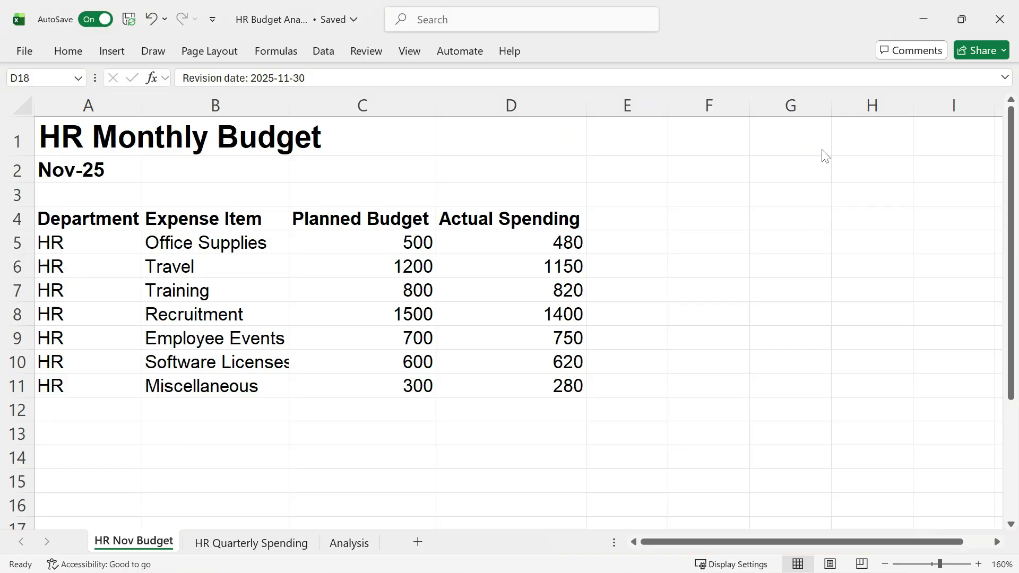
# Step: Enter the formula =C5:C16-D5:D16 in E5, including blank rows below the budget data
pyautogui.click(627, 242)
pyautogui.write('=')
pyautogui.moveTo(411, 246); pyautogui.dragTo(397, 497)
pyautogui.write('-')
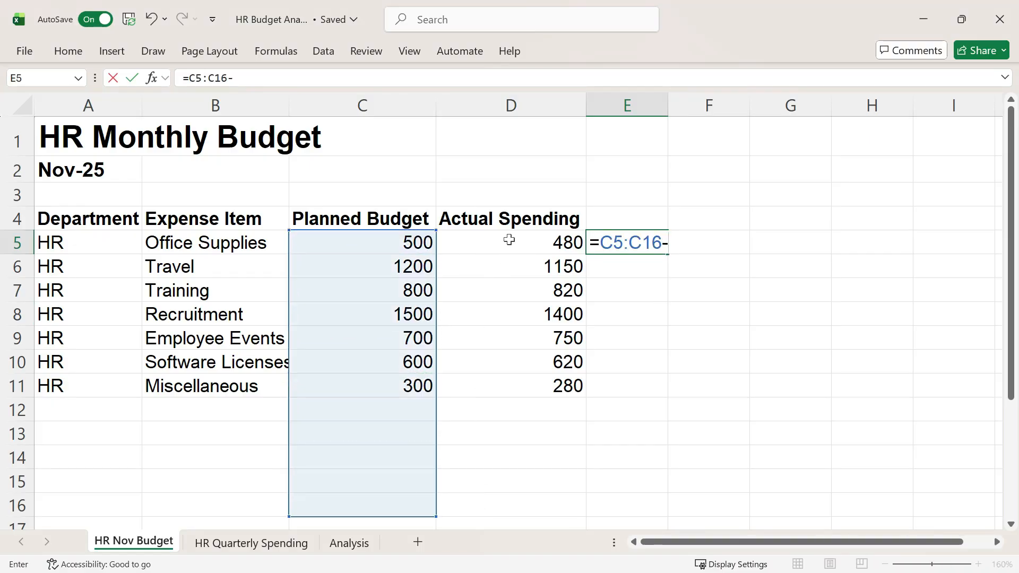
pyautogui.moveTo(509, 239); pyautogui.dragTo(517, 505)
pyautogui.press('Return')
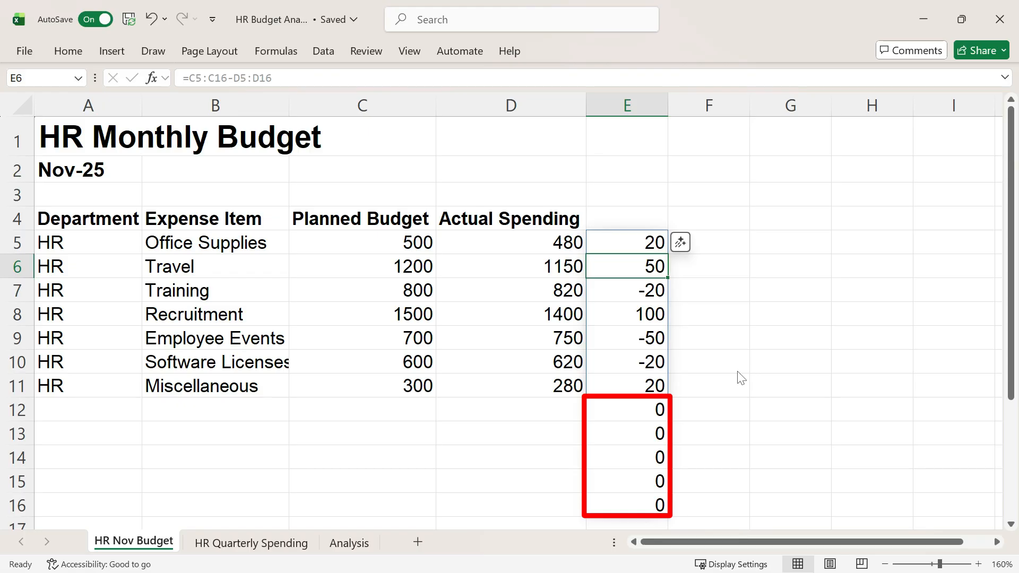
# Step: Trim the trailing blanks in E5 by changing its formula to =C5:.C16-D5:.D16
pyautogui.click(634, 243)
pyautogui.click(211, 78)
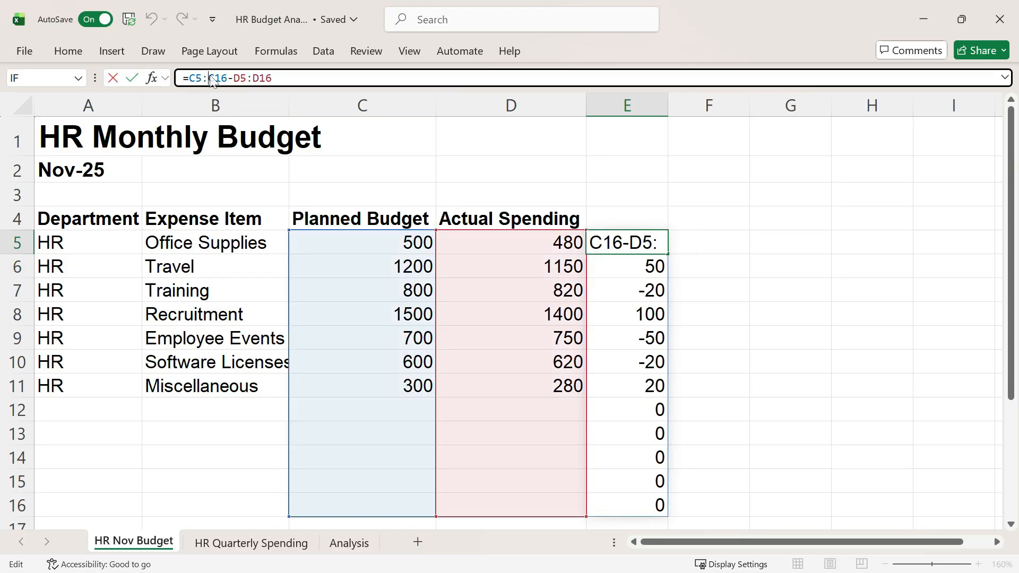
pyautogui.write('.')
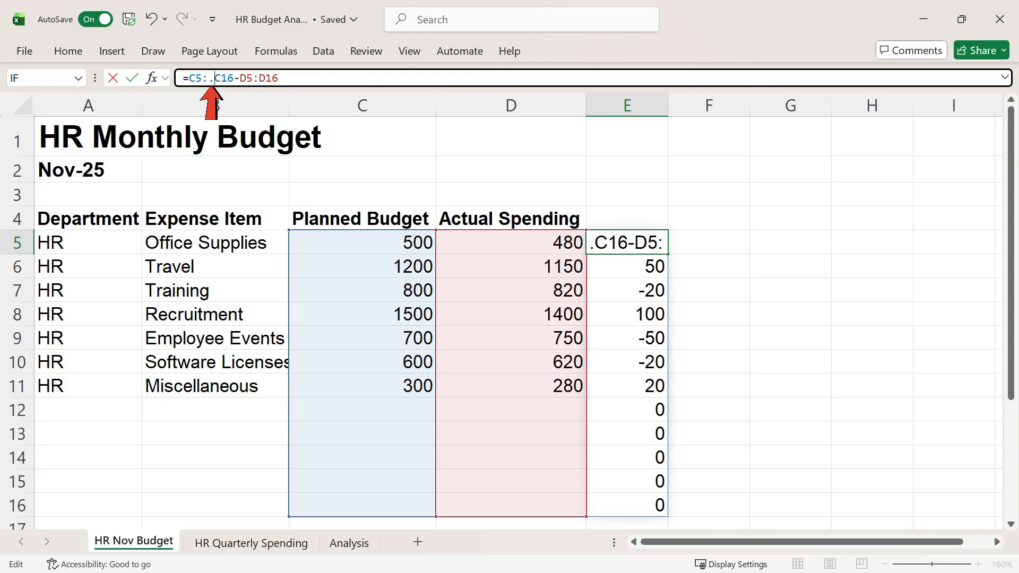
pyautogui.press('Right')
pyautogui.press('Right')
pyautogui.press('Right')
pyautogui.press('Right')
pyautogui.press('Right')
pyautogui.press('Right')
pyautogui.press('Right')
pyautogui.write('.')
pyautogui.press('Return')
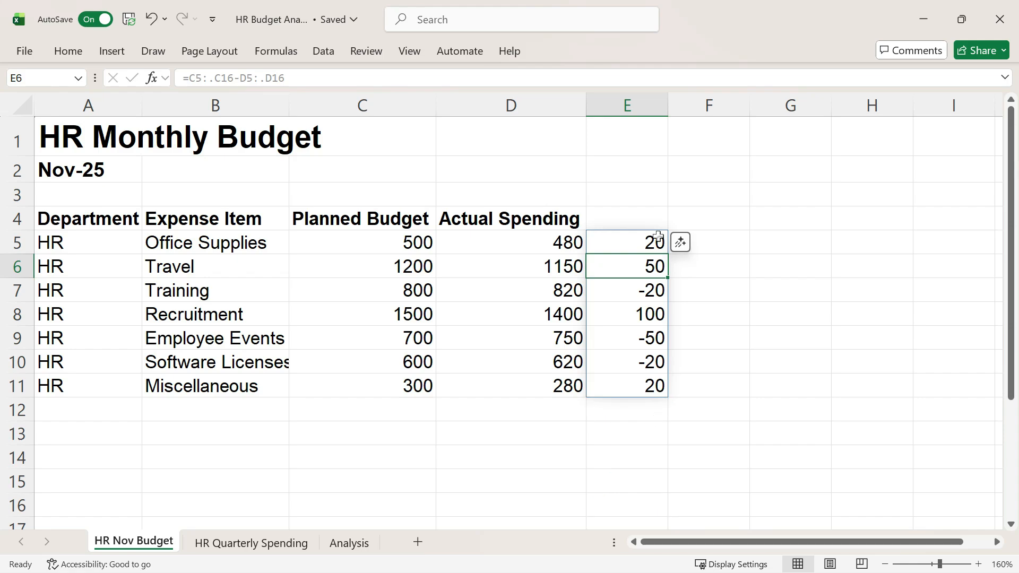
# Step: Replace the formula in E5 with the full-column reference =C:C-D:D
pyautogui.click(662, 237)
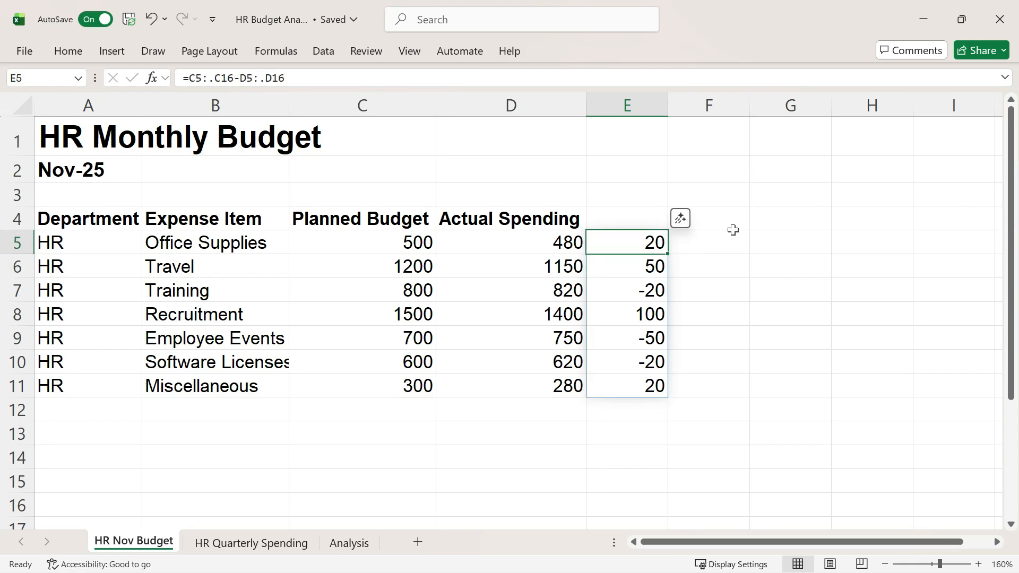
pyautogui.write('=')
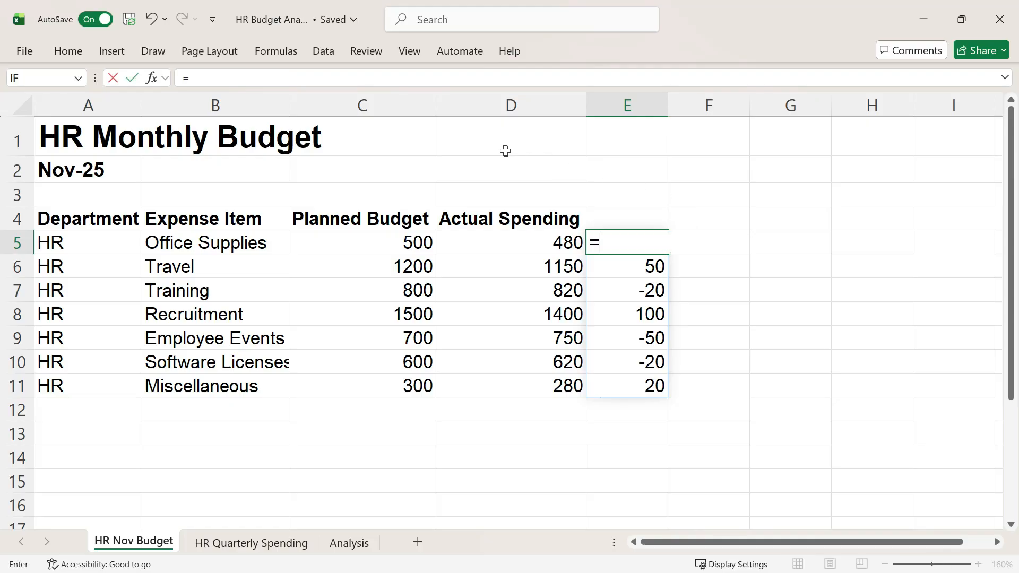
pyautogui.click(390, 105)
pyautogui.write('-')
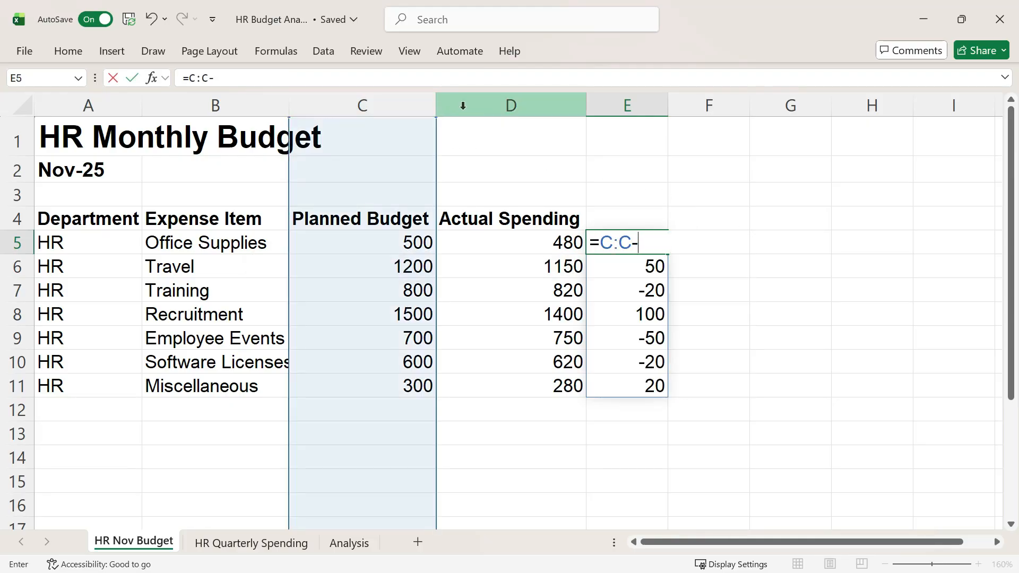
pyautogui.click(541, 112)
pyautogui.press('Return')
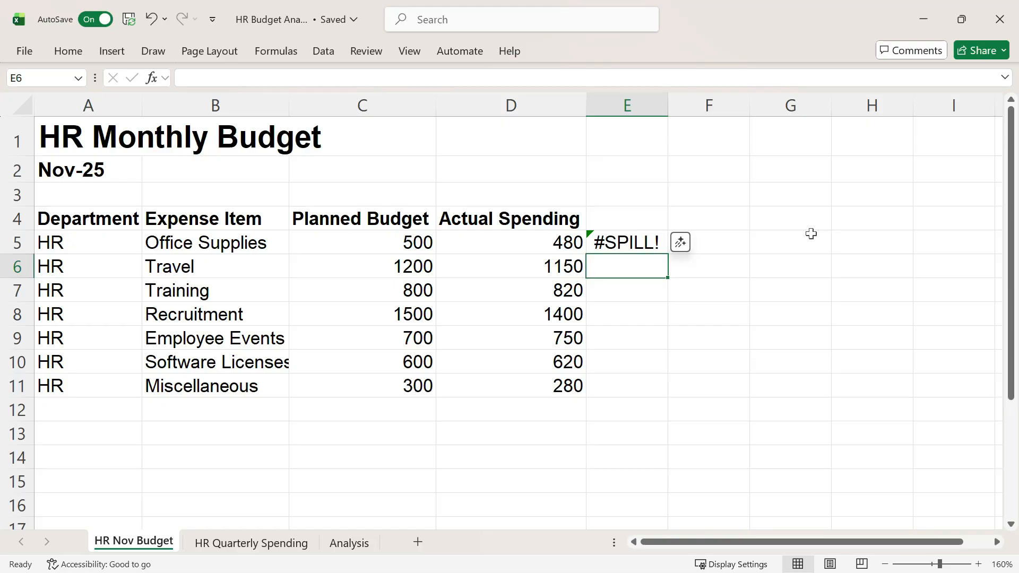
# Step: Examine row 5 and the error explanation for the full-column formula in E5
pyautogui.click(12, 243)
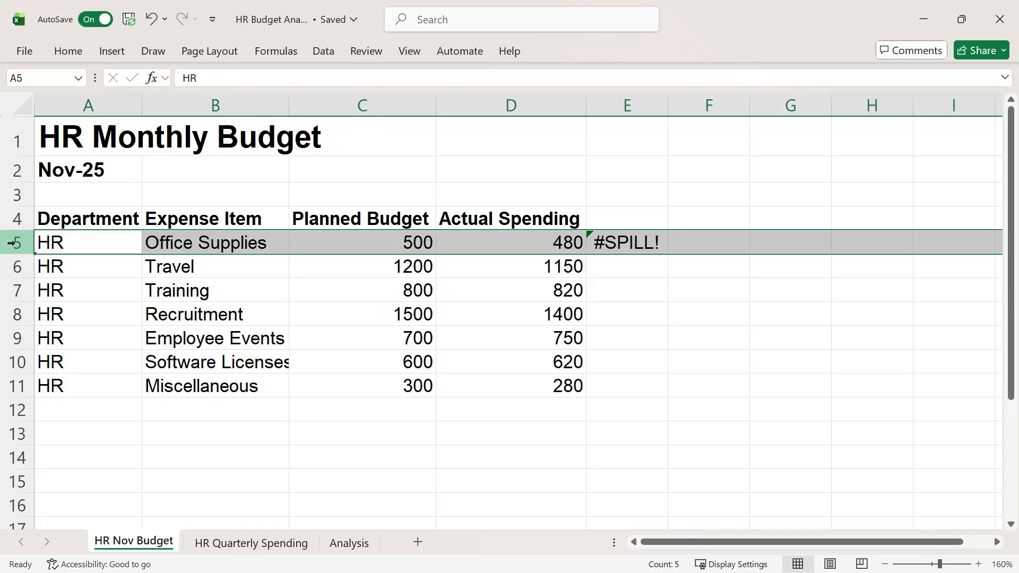
pyautogui.click(610, 242)
pyautogui.click(567, 240)
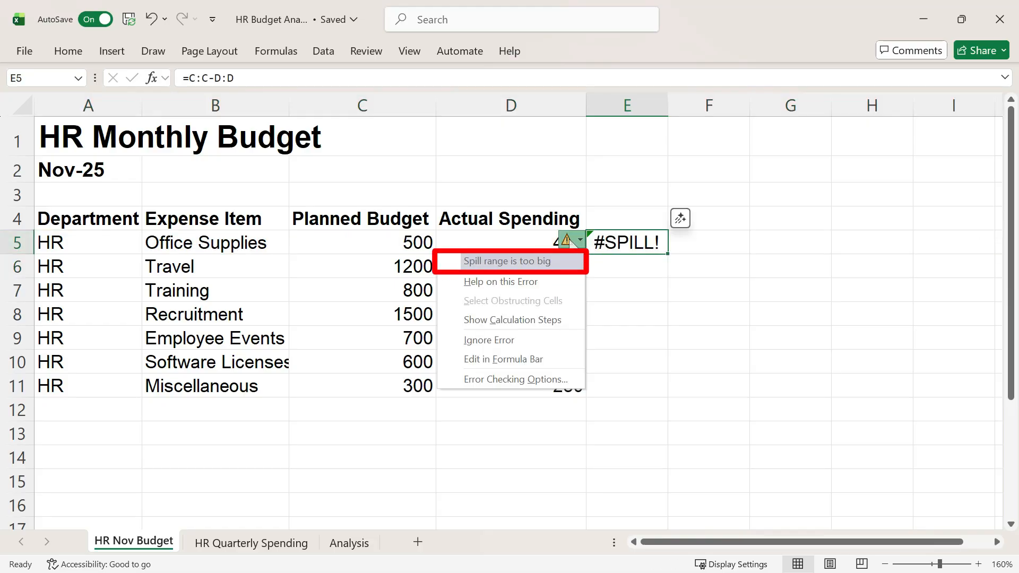
# Step: Add trim references to the full-column formula in E5 so it reads =C:.C-D:.D
pyautogui.click(203, 78)
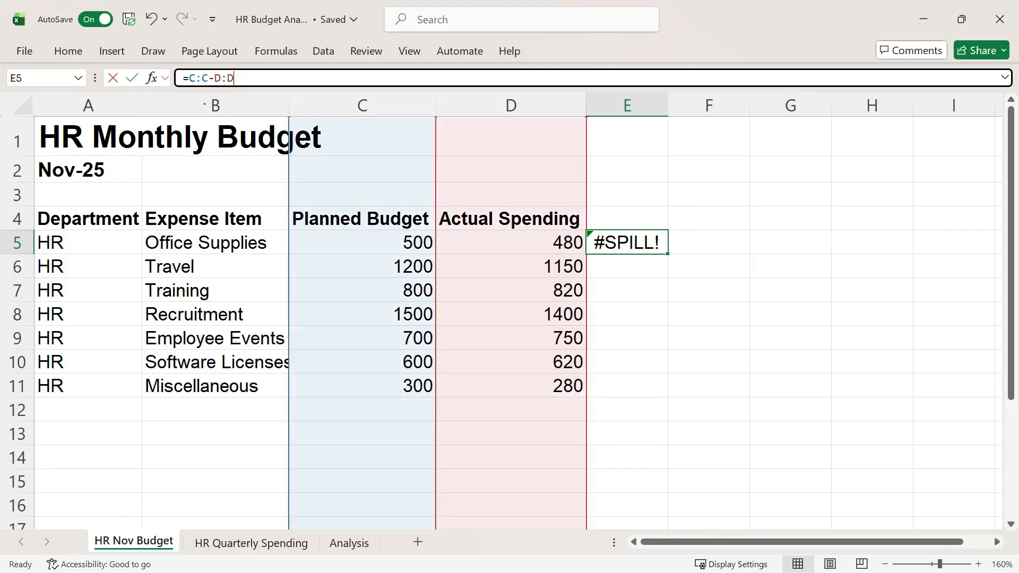
pyautogui.write('.')
pyautogui.click(234, 78)
pyautogui.write('.')
pyautogui.press('Return')
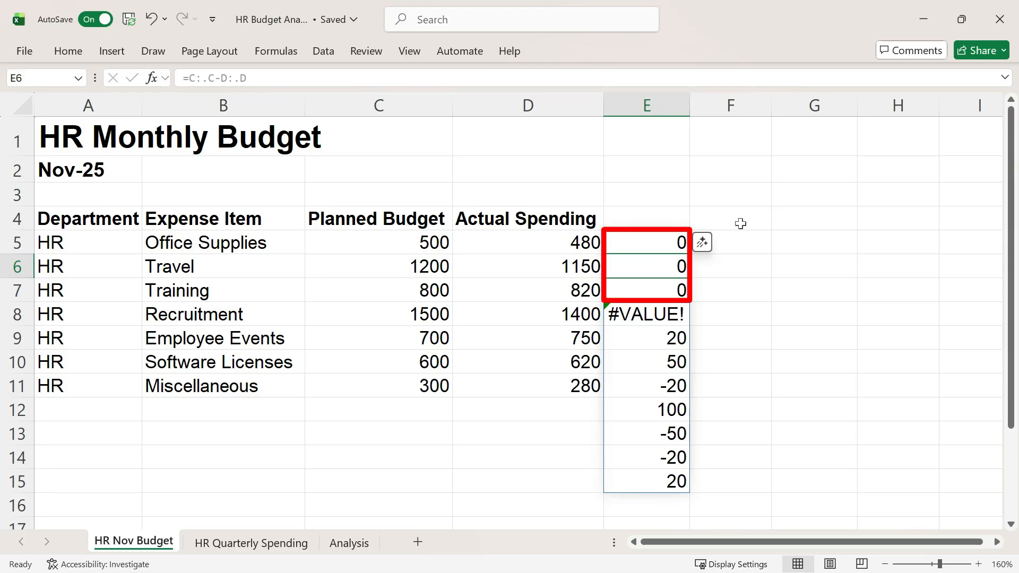
pyautogui.click(661, 239)
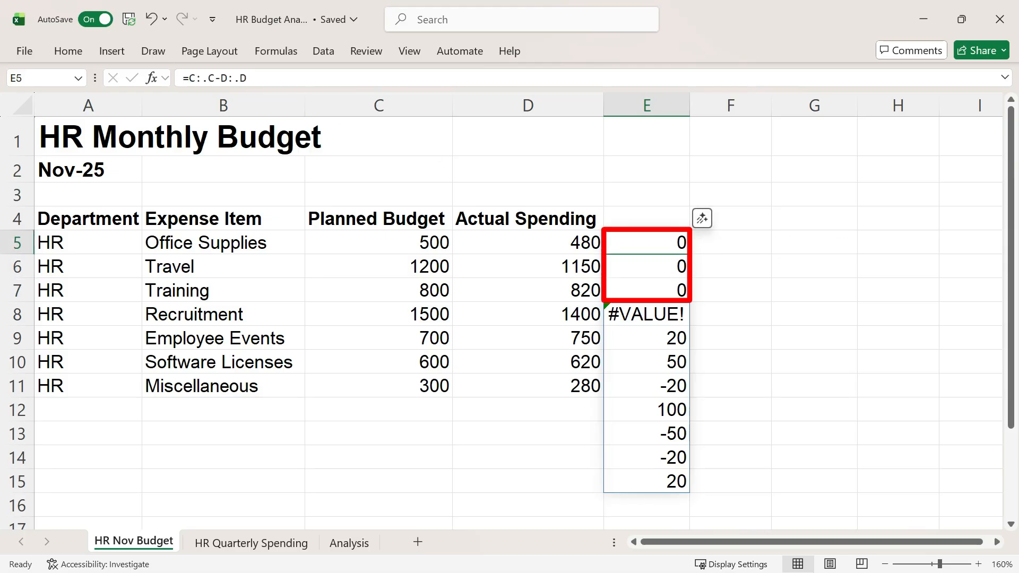
# Step: Trim leading blanks as well by changing the formula in E5 to =C.:.C-D.:.D
pyautogui.press('F2')
pyautogui.click(195, 78)
pyautogui.write('.')
pyautogui.click(233, 78)
pyautogui.write('.')
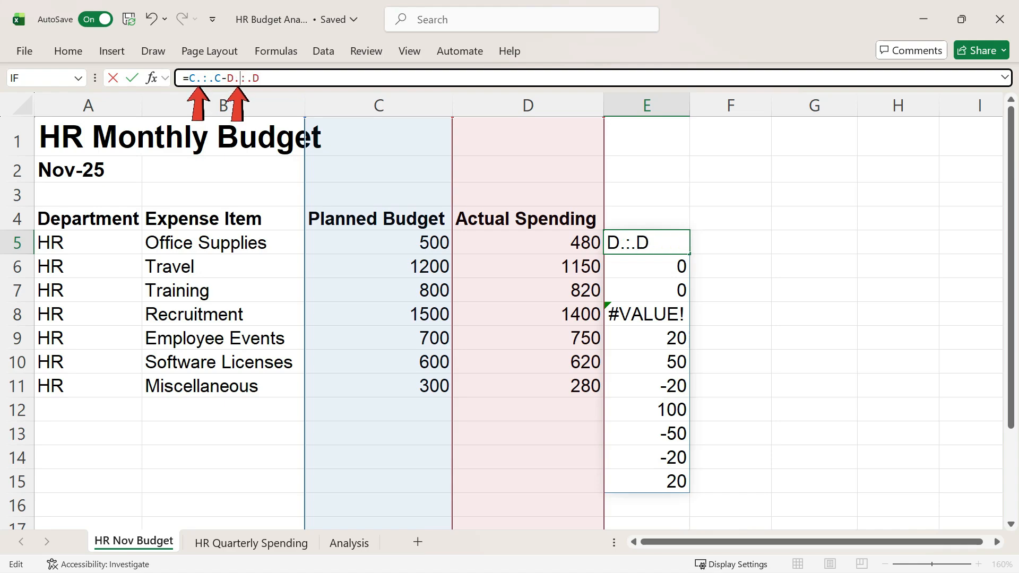
pyautogui.press('Return')
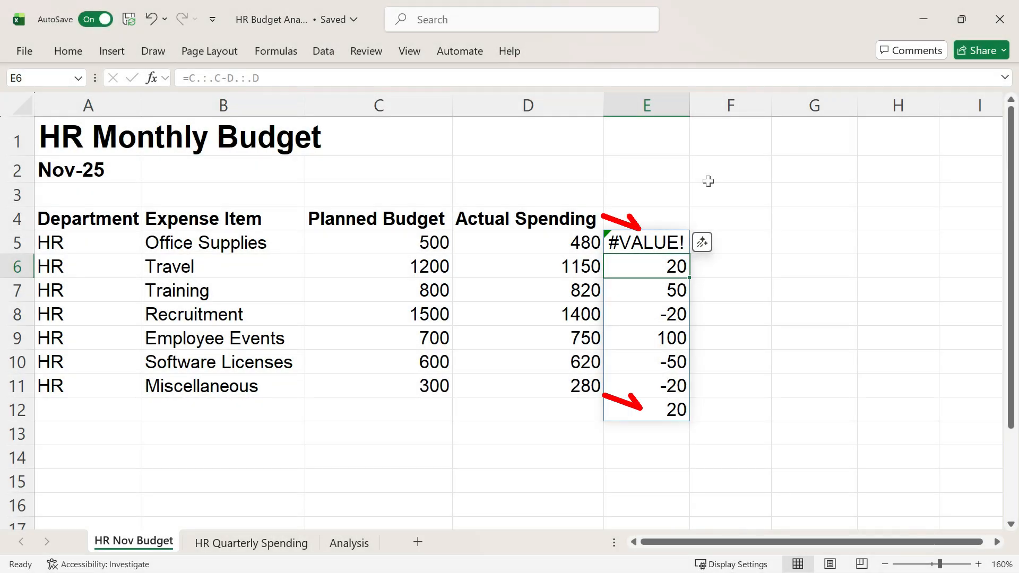
# Step: Remove the header row from the result by changing the E5 formula to =DROP(C.:.C-D.:.D,1)
pyautogui.doubleClick(611, 242)
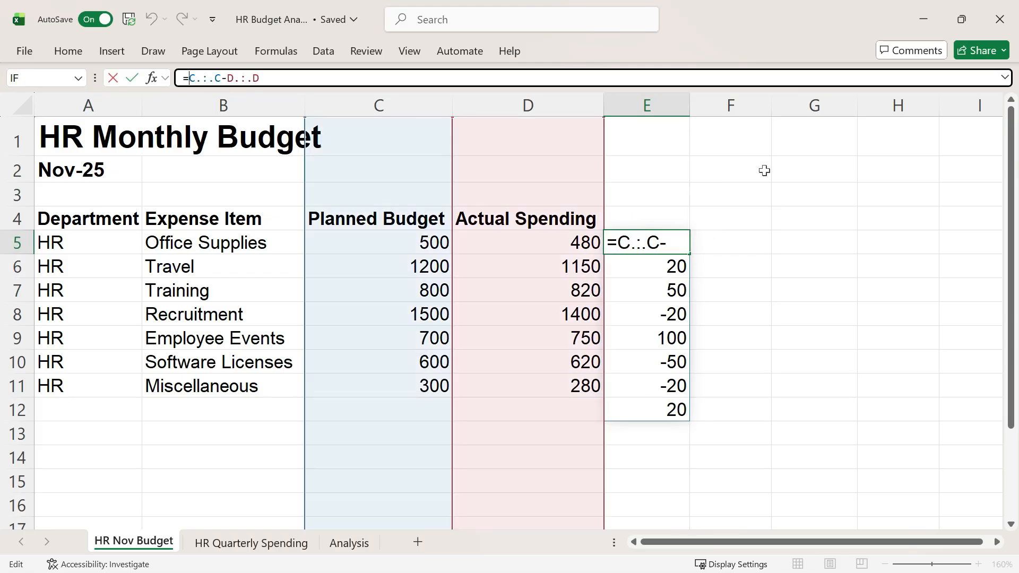
pyautogui.write('DROP(')
pyautogui.press('End')
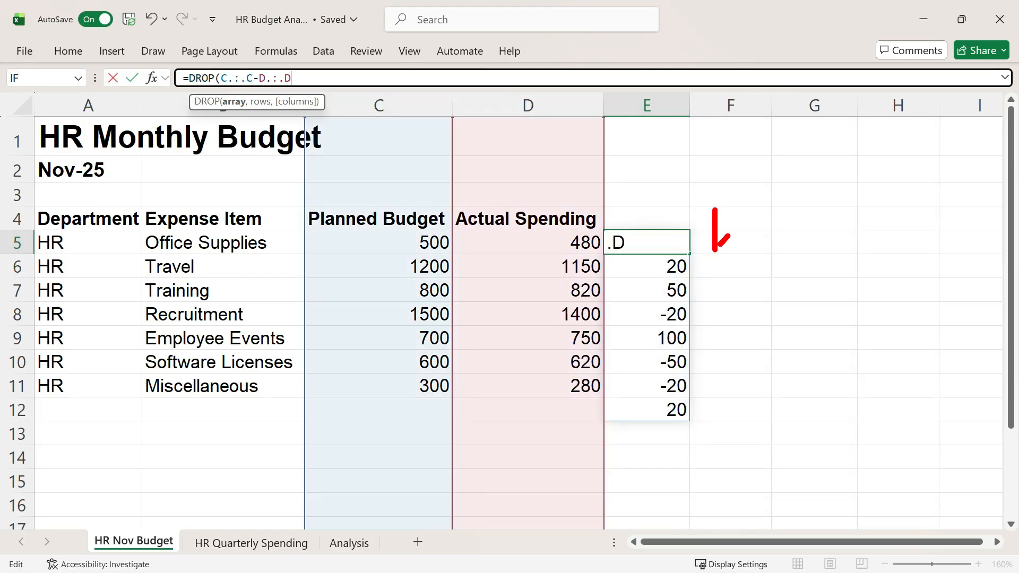
pyautogui.write(',')
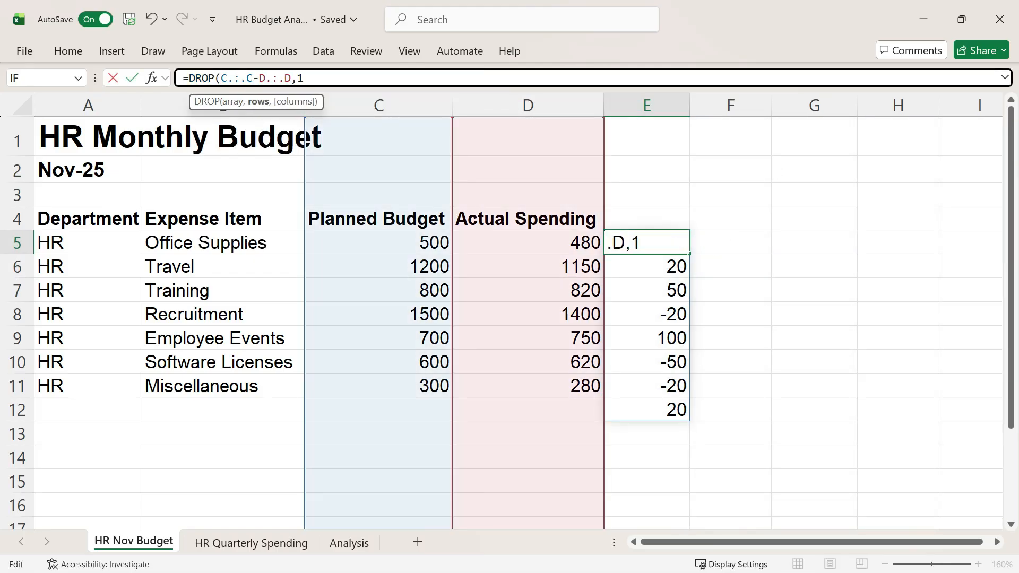
pyautogui.write('1)')
pyautogui.press('Return')
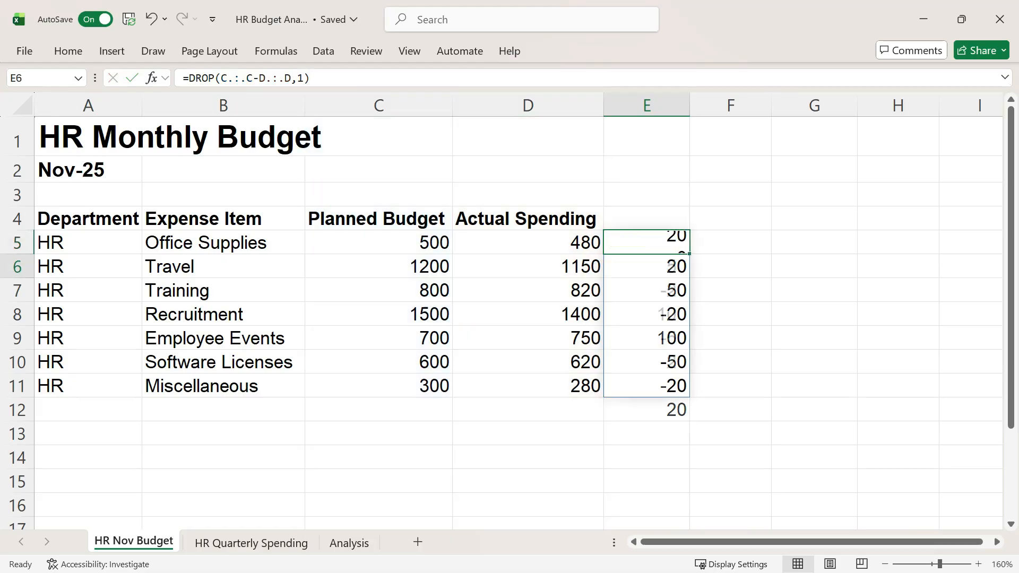
# Step: Enter the header Variance in E4 above the spilled results
pyautogui.press('Up')
pyautogui.scroll(-1, 821, 206)
pyautogui.scroll(-2, 821, 206)
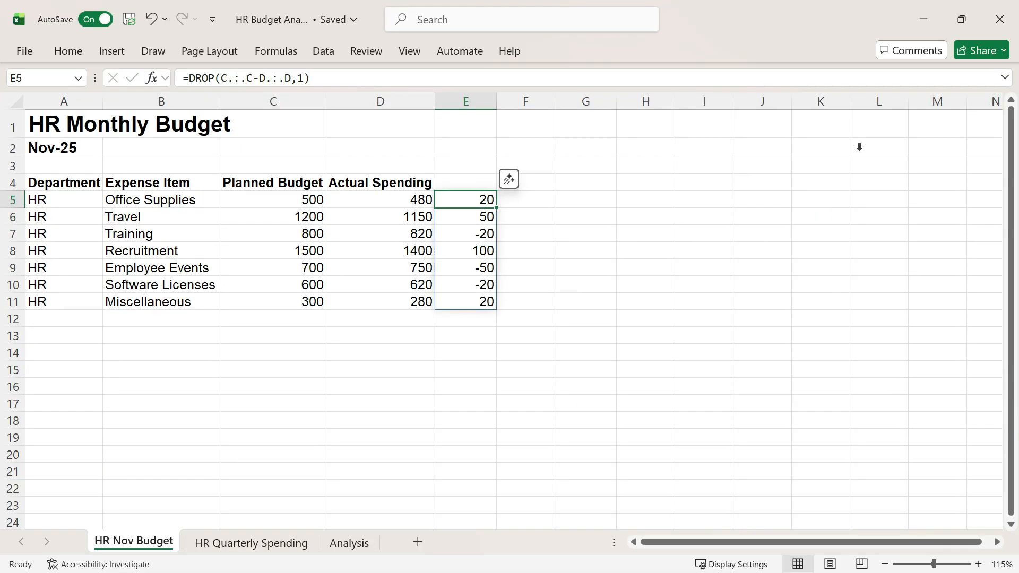
pyautogui.press('Up')
pyautogui.write('Variance')
# Step: Paste the copied Team wellness row into row 12, starting at A12
pyautogui.click(71, 316)
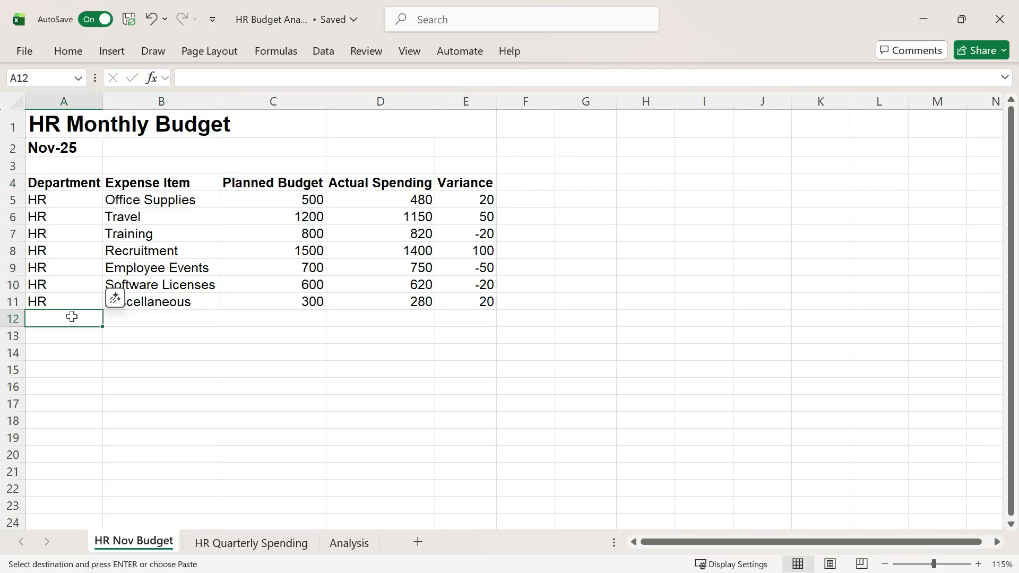
pyautogui.write('HR\tTeam wellness\t400\t320')
pyautogui.click(604, 315)
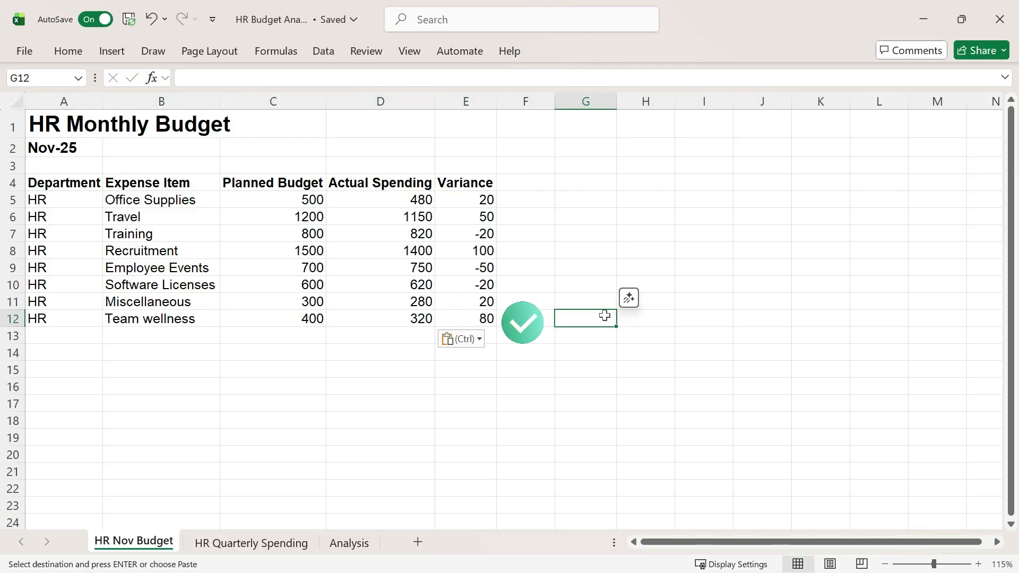
# Step: Highlight Training, Employee Events and Software Licenses together with their variances in E7, E9 and E10 using a fill color
pyautogui.click(168, 234)
pyautogui.moveTo(182, 272); pyautogui.dragTo(182, 284)
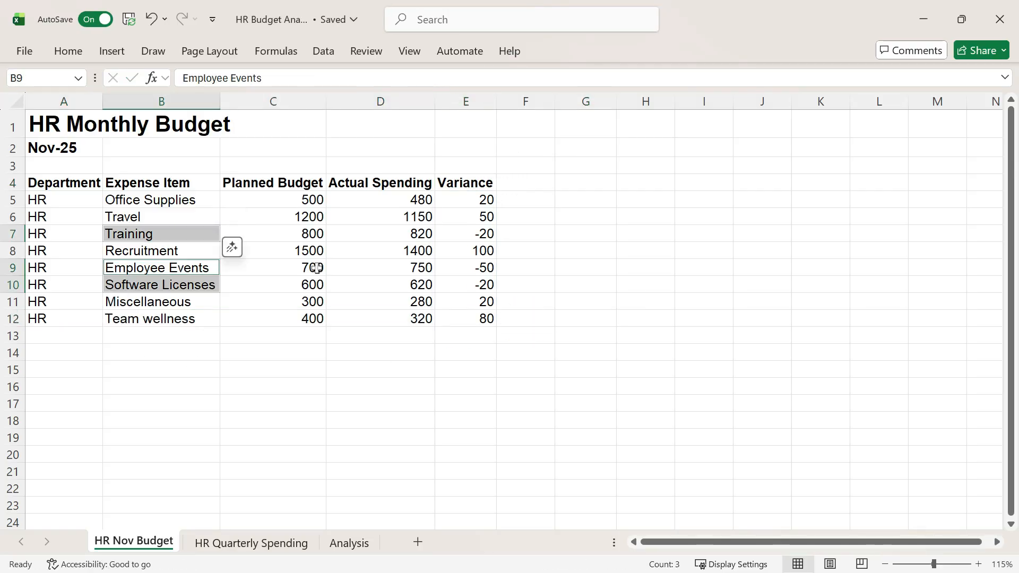
pyautogui.keyDown('ctrl'); pyautogui.click(480, 234); pyautogui.keyUp('ctrl')
pyautogui.moveTo(480, 267); pyautogui.dragTo(483, 280)
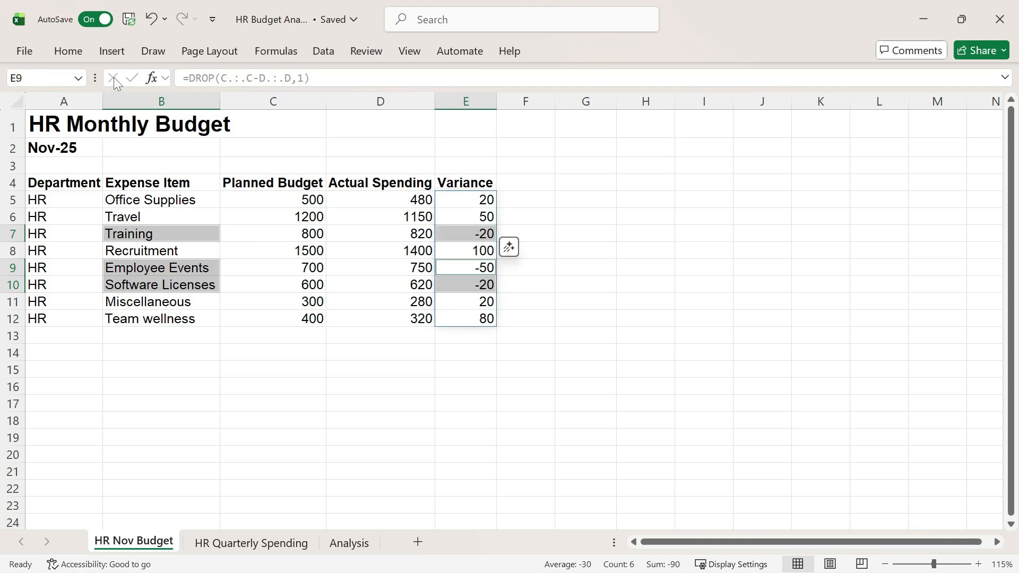
pyautogui.click(68, 50)
pyautogui.click(221, 106)
pyautogui.click(603, 233)
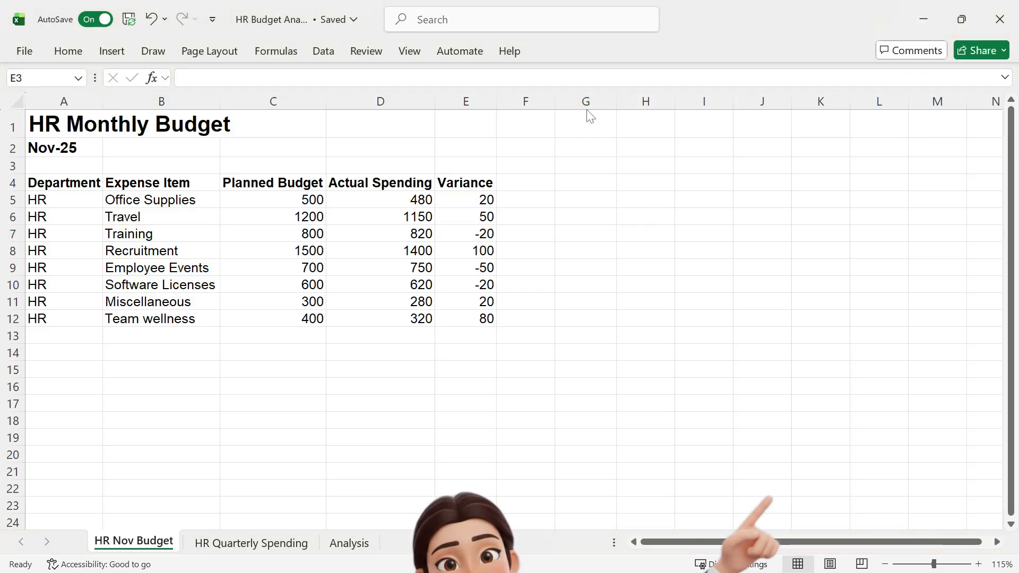
# Step: Enter the label DOT in E3 above the Variance header
pyautogui.click(460, 164)
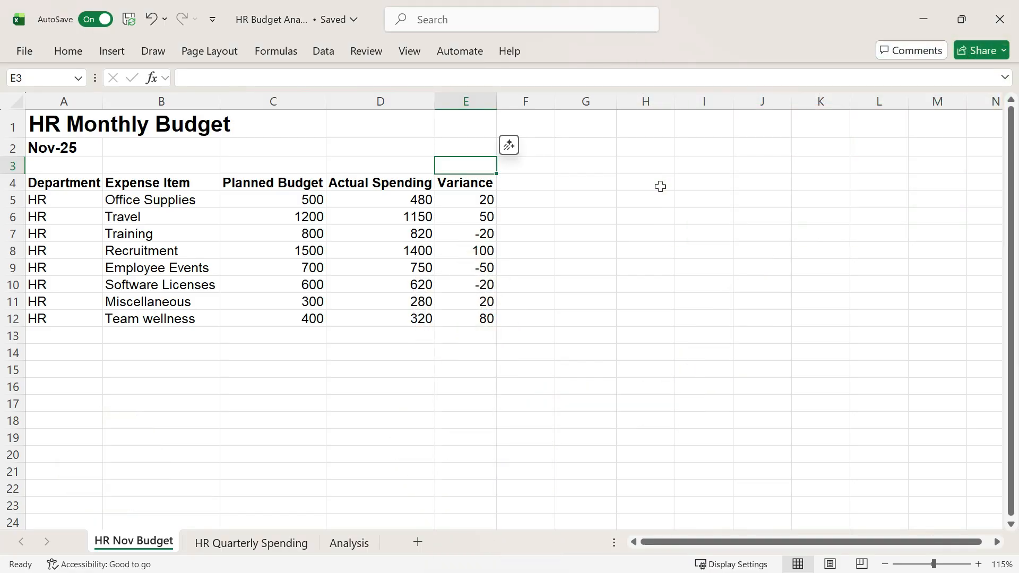
pyautogui.write('DOT')
pyautogui.press('Return')
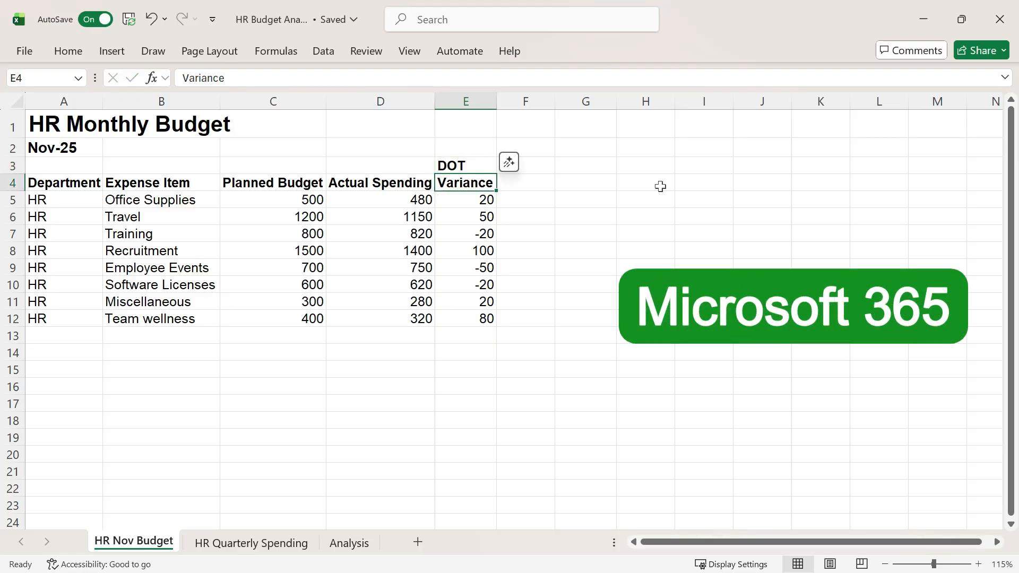
# Step: Copy the Variance header from E4 to F4 and enter the label IF above it in F3
pyautogui.hotkey('ctrl', 'c')
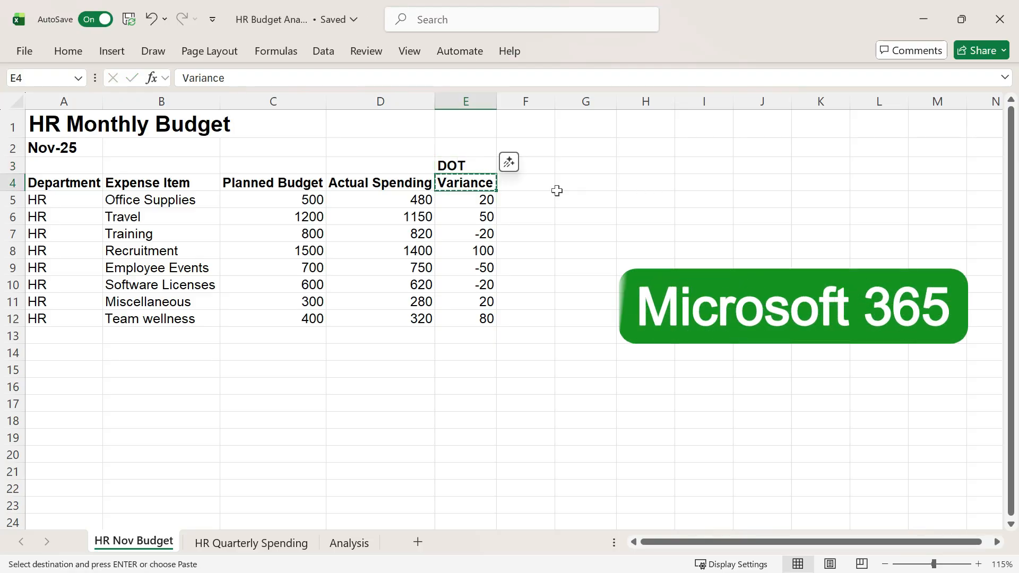
pyautogui.press('Right')
pyautogui.hotkey('ctrl', 'v')
pyautogui.press('Up')
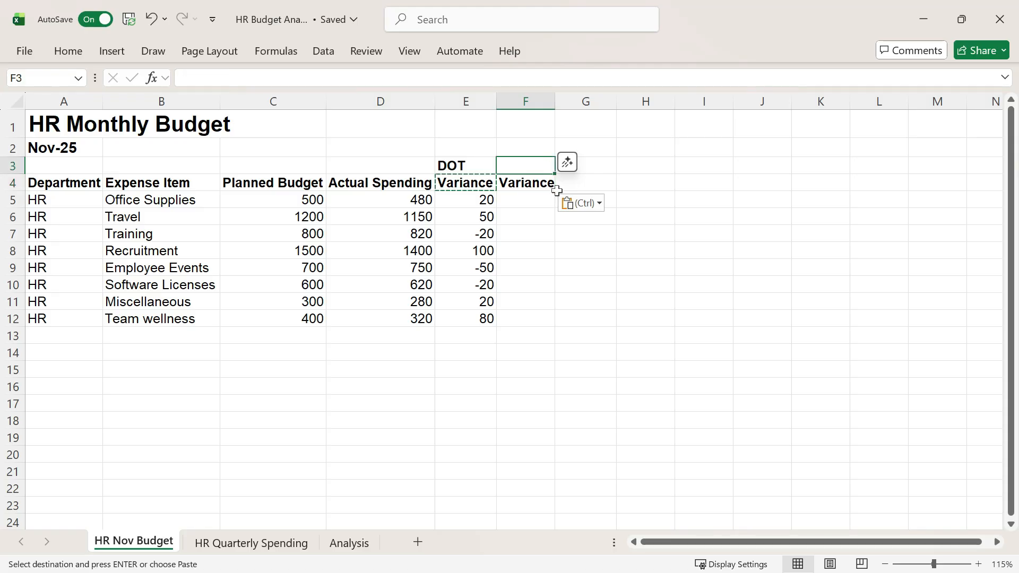
pyautogui.write('IF')
pyautogui.press('Return')
pyautogui.press('Return')
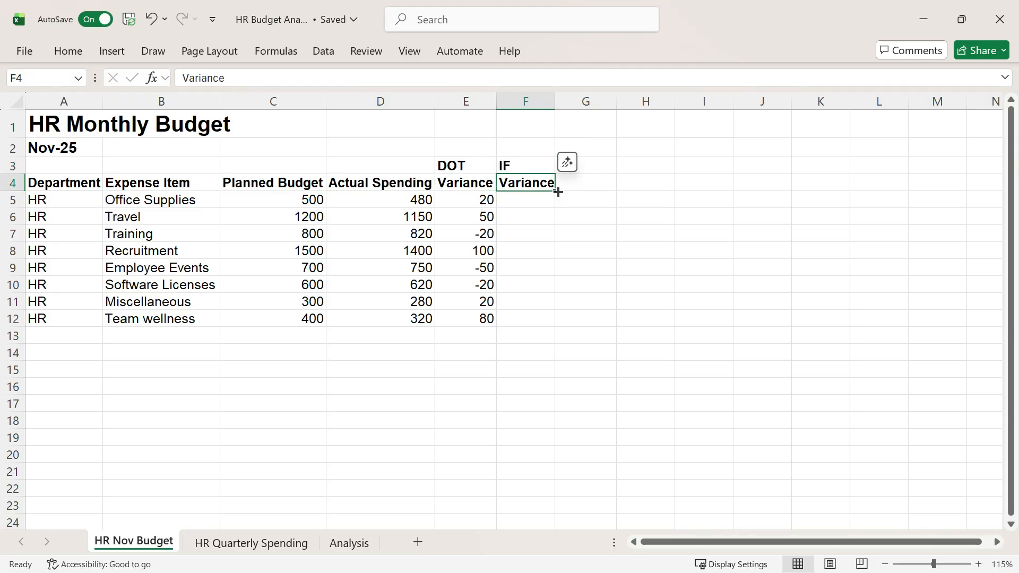
# Step: Enter =IF((C5:C19="")*(D5:D19=""),"",C5:C19-D5:D19) in F5 to calculate variances while leaving empty rows blank
pyautogui.write('=IF((')
pyautogui.moveTo(313, 201); pyautogui.dragTo(292, 440)
pyautogui.write('="')
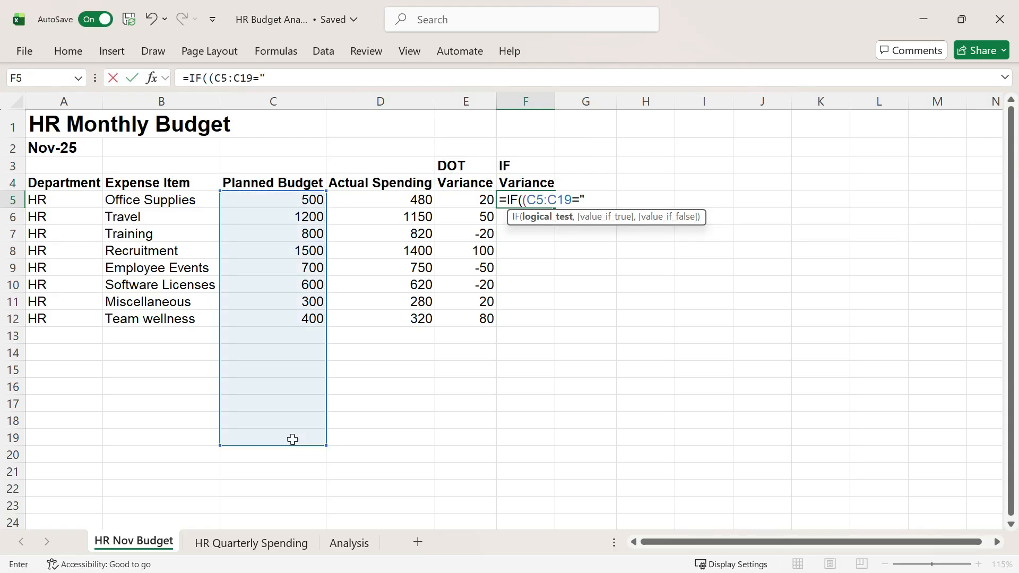
pyautogui.write('")*(')
pyautogui.moveTo(382, 201); pyautogui.dragTo(375, 435)
pyautogui.write('=""),"')
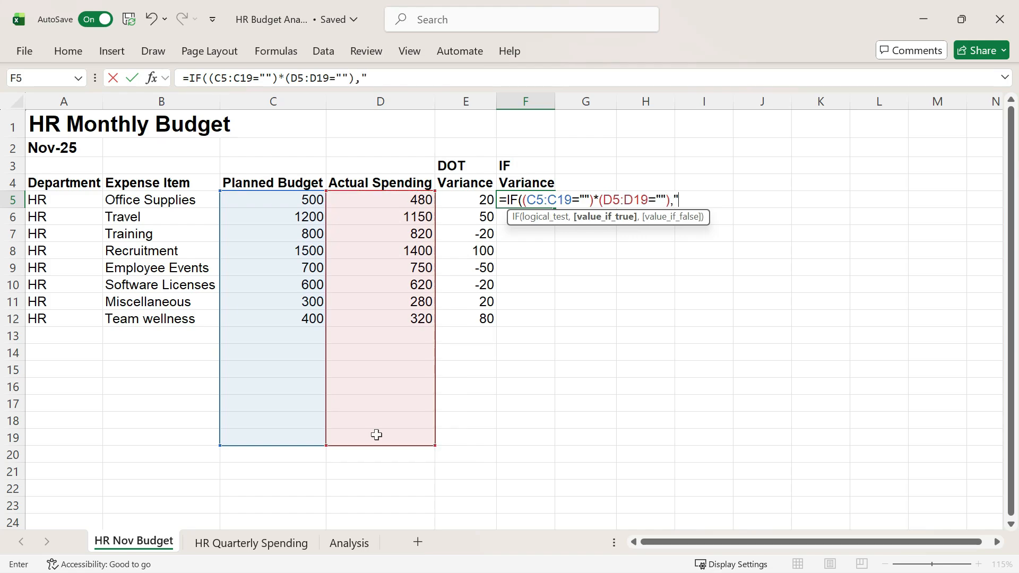
pyautogui.write('",')
pyautogui.moveTo(305, 200); pyautogui.dragTo(288, 437)
pyautogui.write('-')
pyautogui.moveTo(379, 201); pyautogui.dragTo(382, 437)
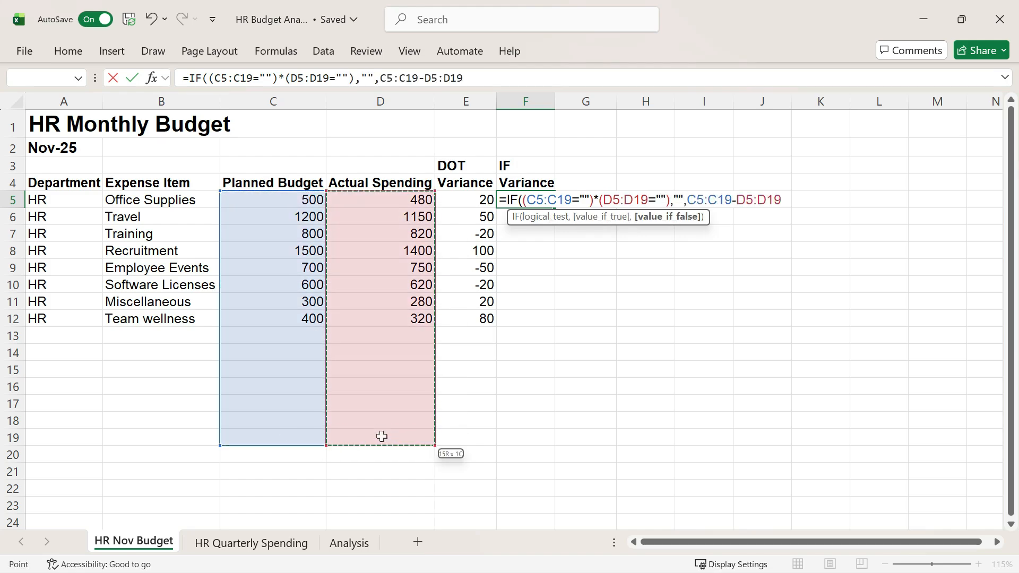
pyautogui.write(')')
pyautogui.hotkey('ctrl', 'Return')
pyautogui.press('Return')
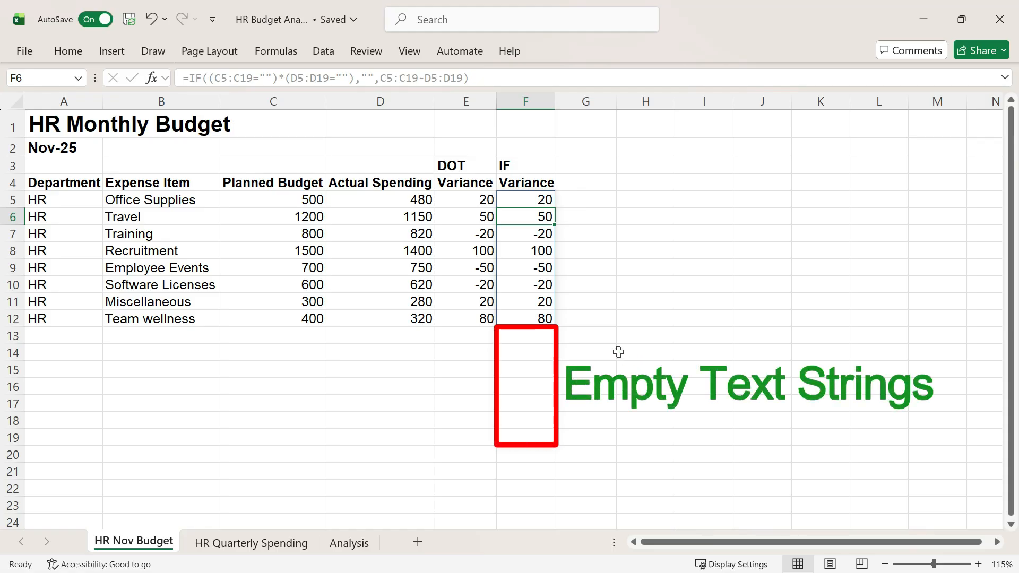
# Step: Test the blank-looking cells by subtracting 1 from F13 in G13 and subtracting 1 from E13 in H13
pyautogui.click(609, 338)
pyautogui.write('=')
pyautogui.click(534, 338)
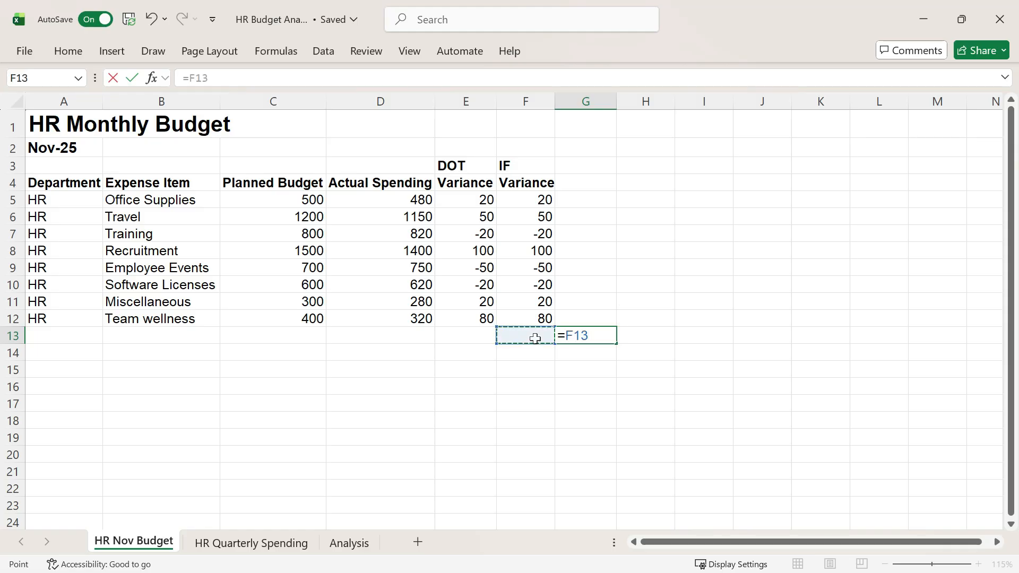
pyautogui.hotkey('ctrl', 'Return')
pyautogui.press('Right')
pyautogui.write('=')
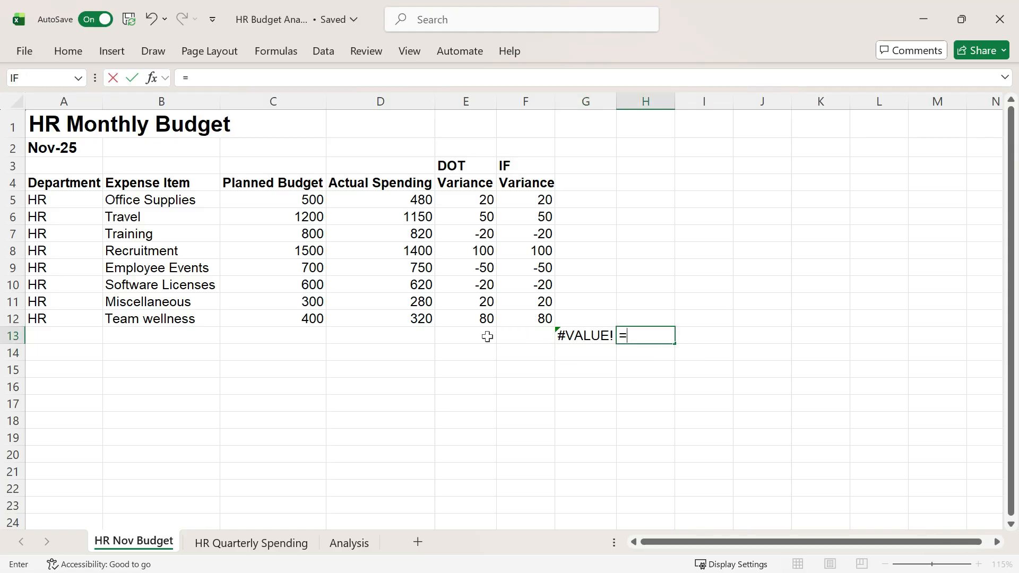
pyautogui.click(486, 336)
pyautogui.press('Return')
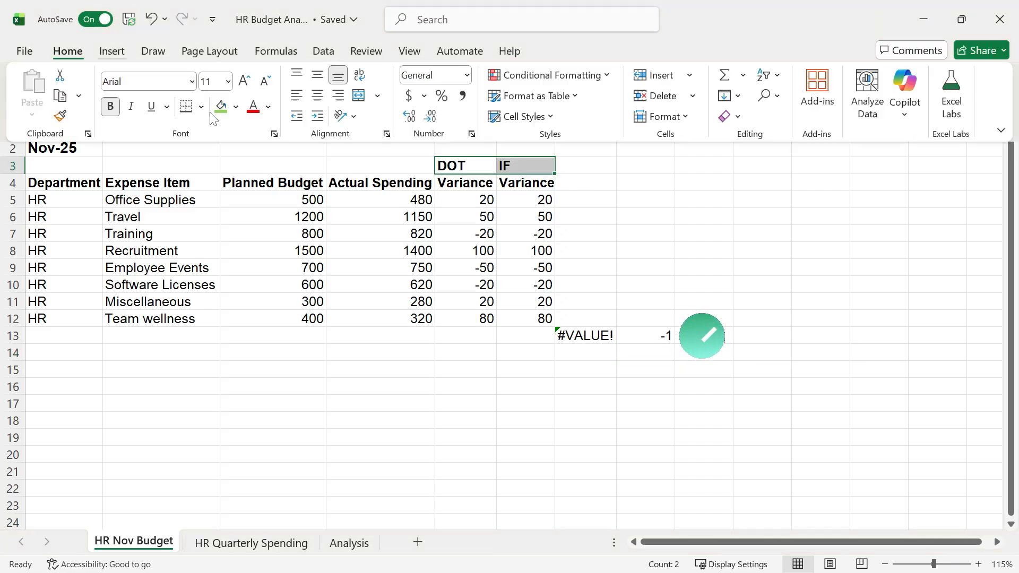
# Step: Fill the DOT and IF labels in E3:F3 with green
pyautogui.click(653, 215)
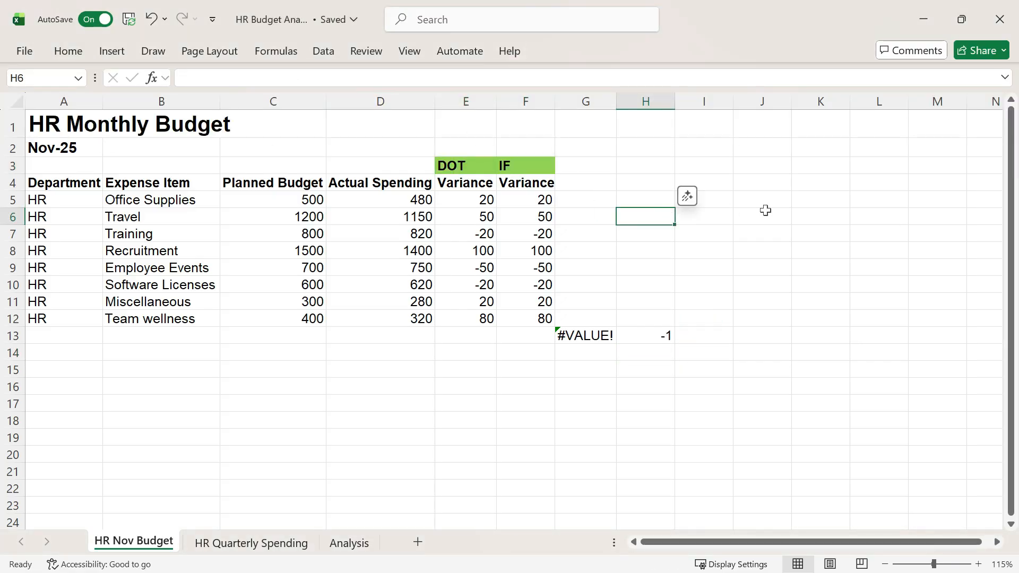
# Step: Unhide the HR Q4 Spending sheet
pyautogui.rightClick(171, 542)
pyautogui.click(212, 452)
pyautogui.click(228, 499)
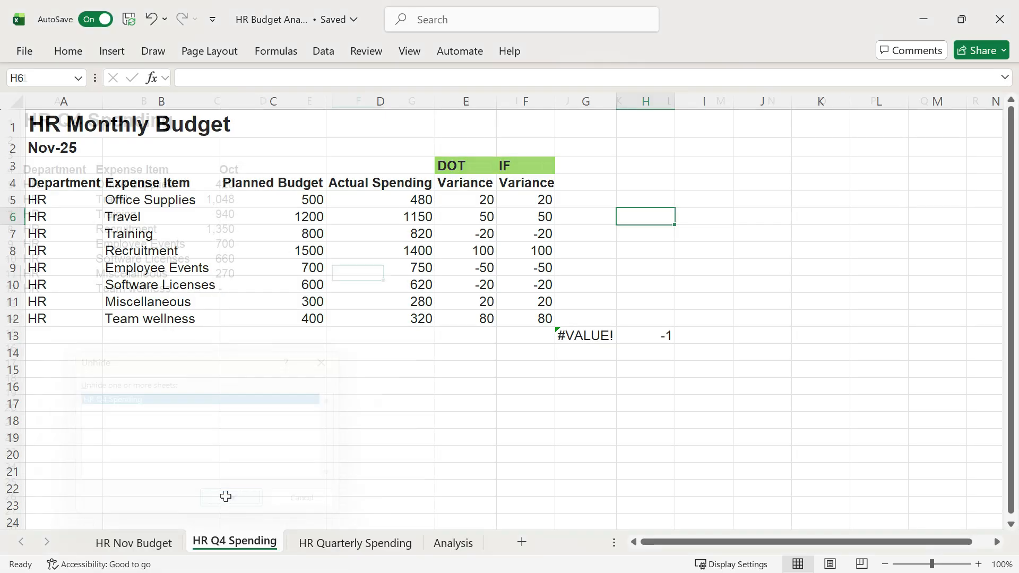
# Step: Add the header Nov in D4 and enter ='HR Nov Budget'!D5:D12 in D5 to bring in November's actual spending
pyautogui.click(262, 169)
pyautogui.write('Nov')
pyautogui.press('Return')
pyautogui.write('=')
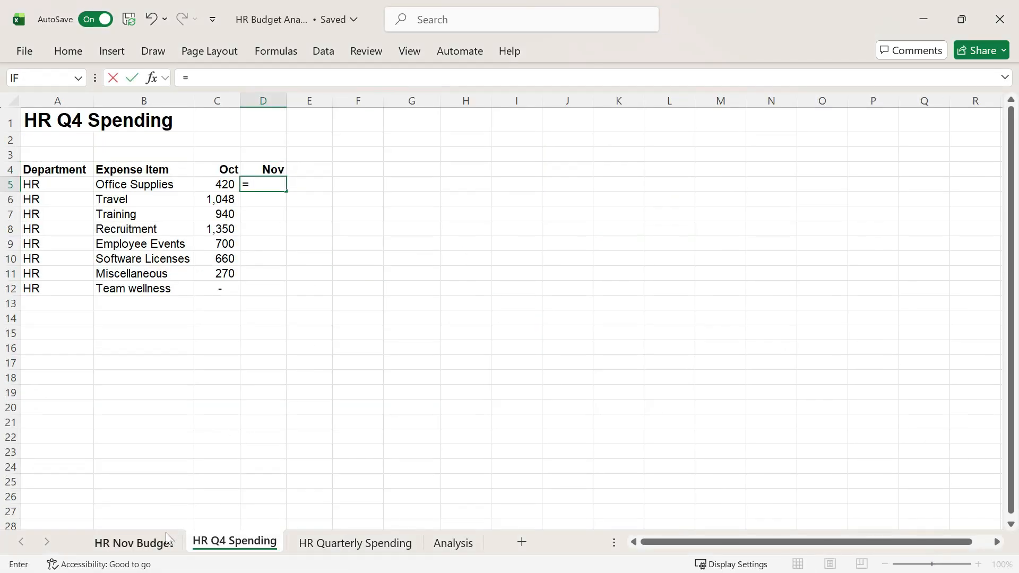
pyautogui.click(169, 541)
pyautogui.moveTo(403, 201); pyautogui.dragTo(416, 317)
pyautogui.press('Return')
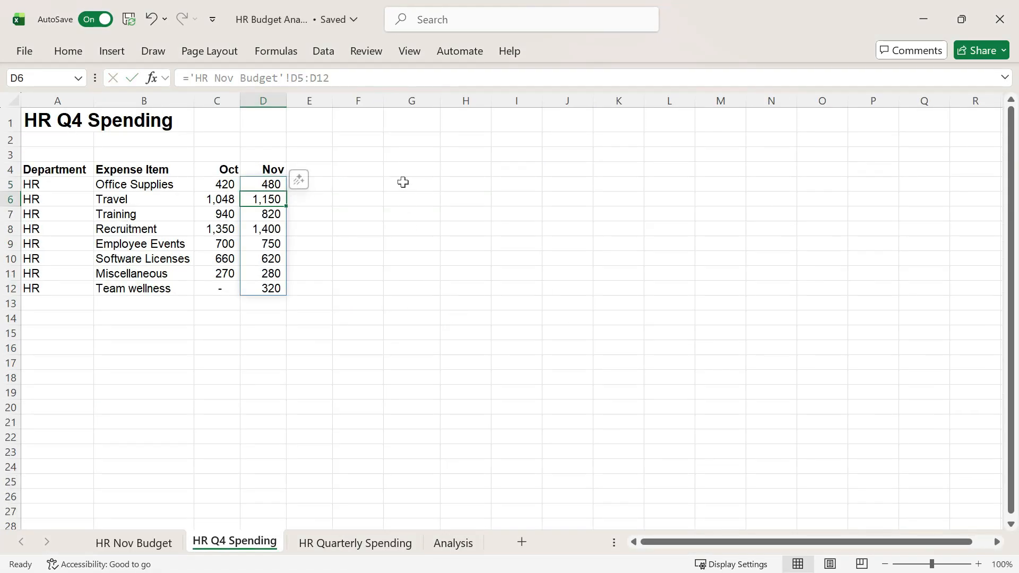
# Step: Enter the header Q4 2025 in G4
pyautogui.click(394, 168)
pyautogui.write('Q4')
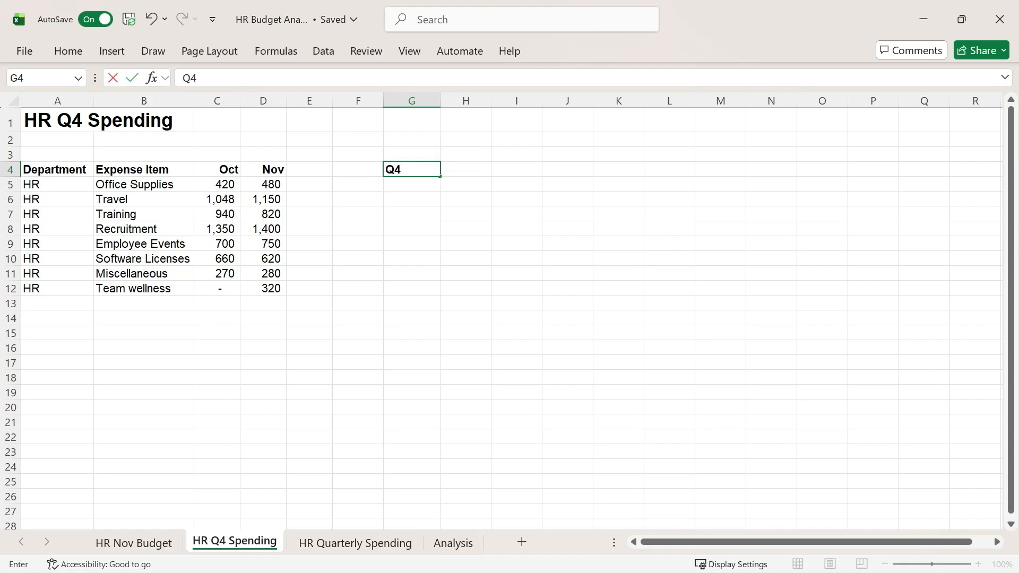
pyautogui.write(' 2025')
pyautogui.press('Return')
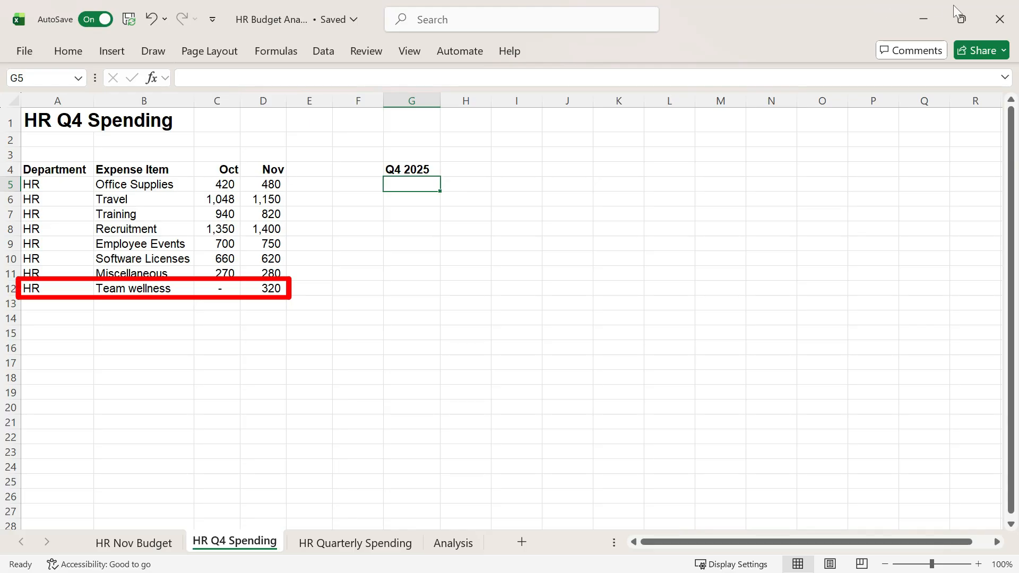
# Step: Try totalling each row with =SUM(C5:D5) in G5 filled down to G12, and undo the fill
pyautogui.click(440, 183)
pyautogui.write('=SUM(')
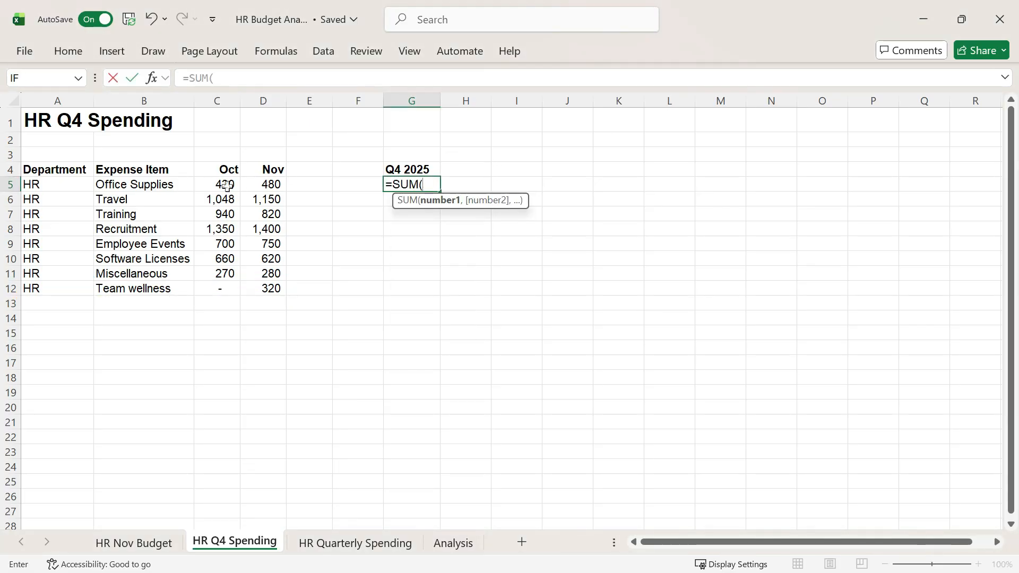
pyautogui.moveTo(227, 186); pyautogui.dragTo(258, 185)
pyautogui.press('Return')
pyautogui.click(432, 184)
pyautogui.moveTo(440, 191); pyautogui.dragTo(573, 289)
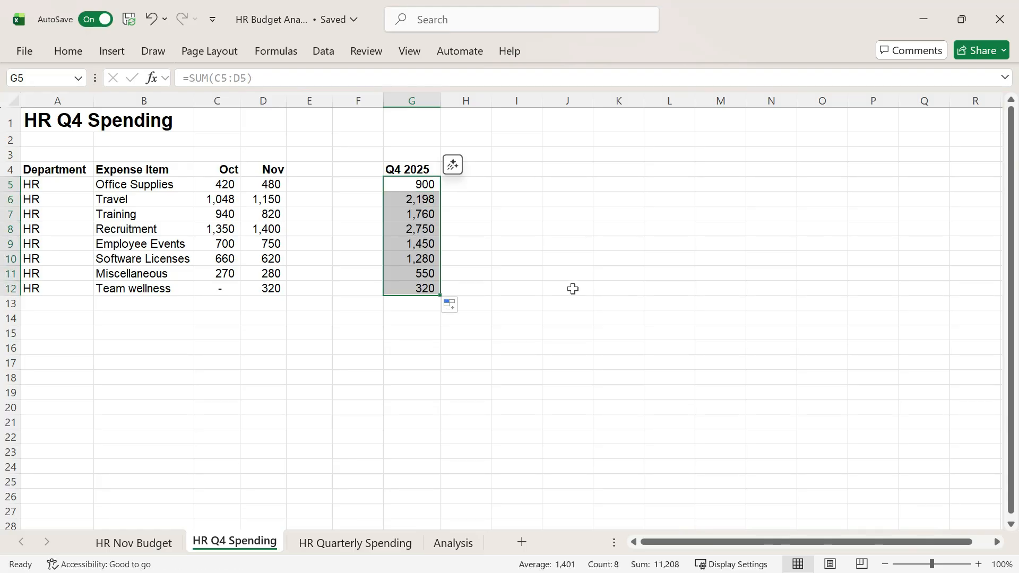
pyautogui.hotkey('ctrl', 'z')
# Step: Enter =BYROW(C:E,SUM) in G5 to total each row across the monthly columns
pyautogui.write('=BYROW')
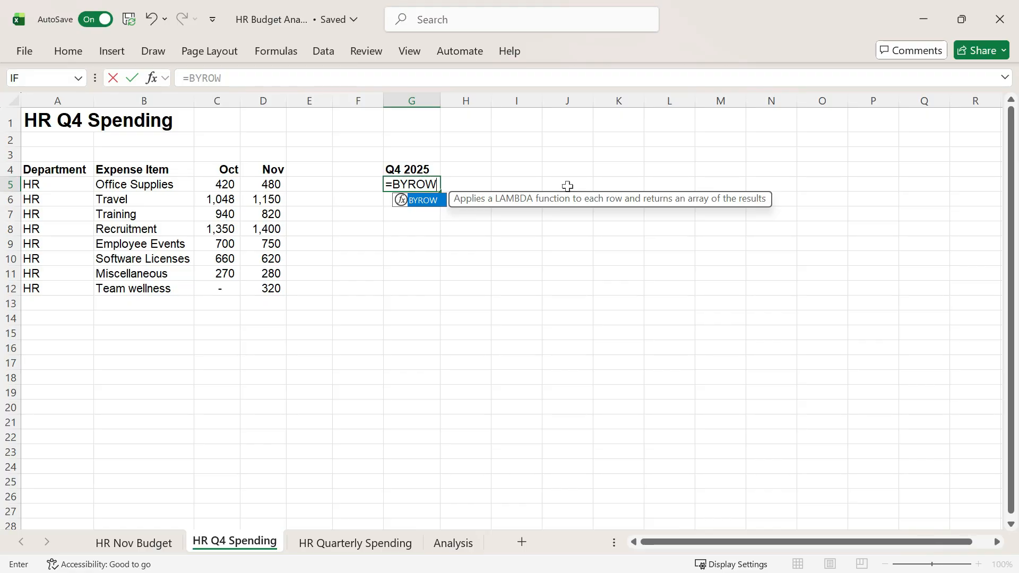
pyautogui.write('(')
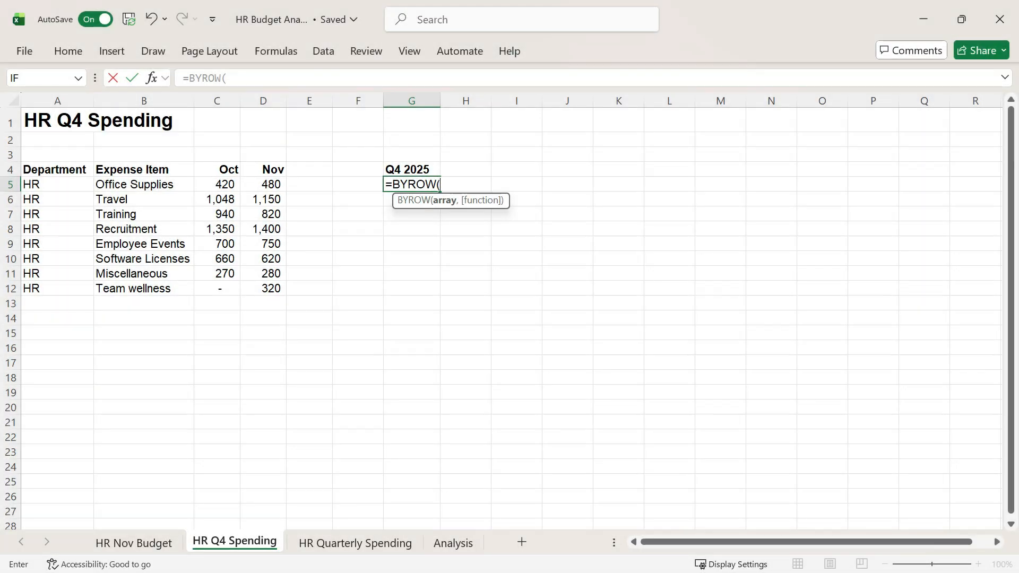
pyautogui.moveTo(217, 101); pyautogui.dragTo(317, 93)
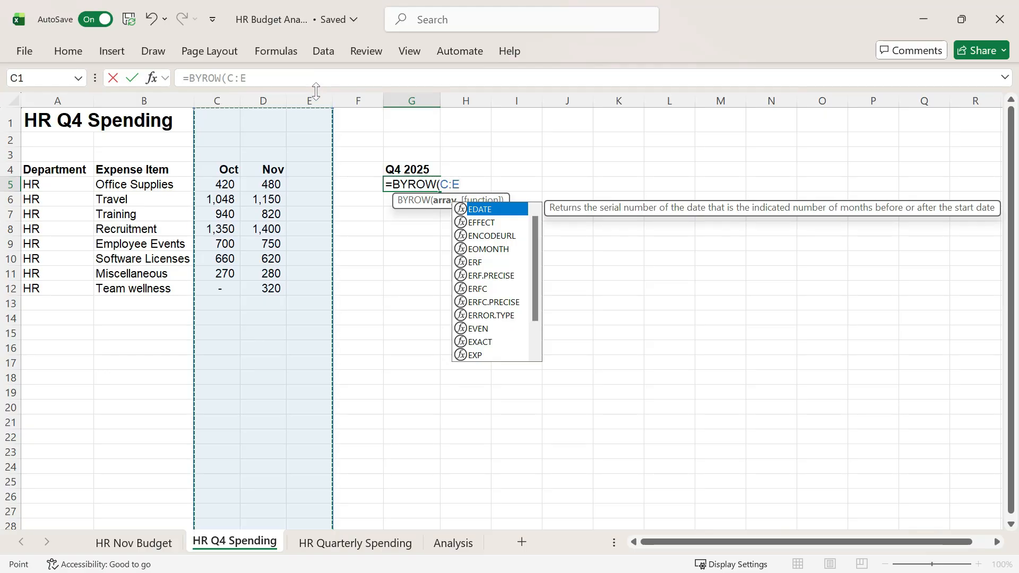
pyautogui.write(',')
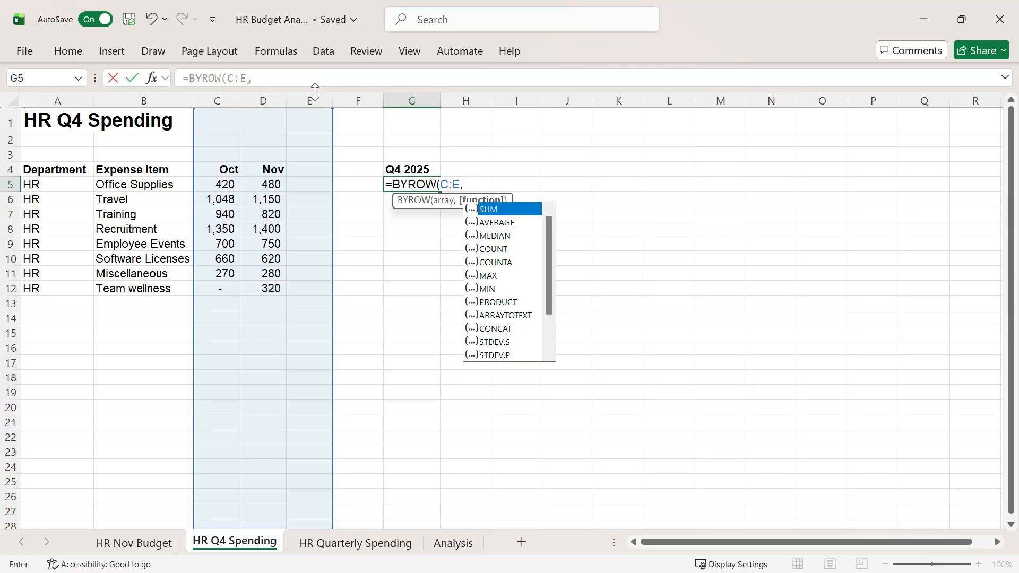
pyautogui.press('Tab')
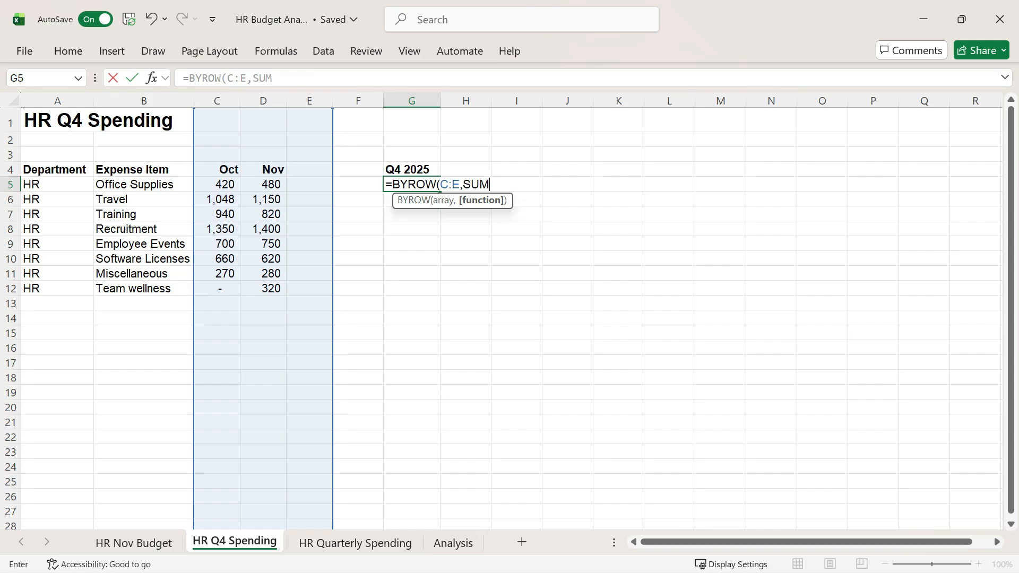
pyautogui.write(')')
pyautogui.press('Return')
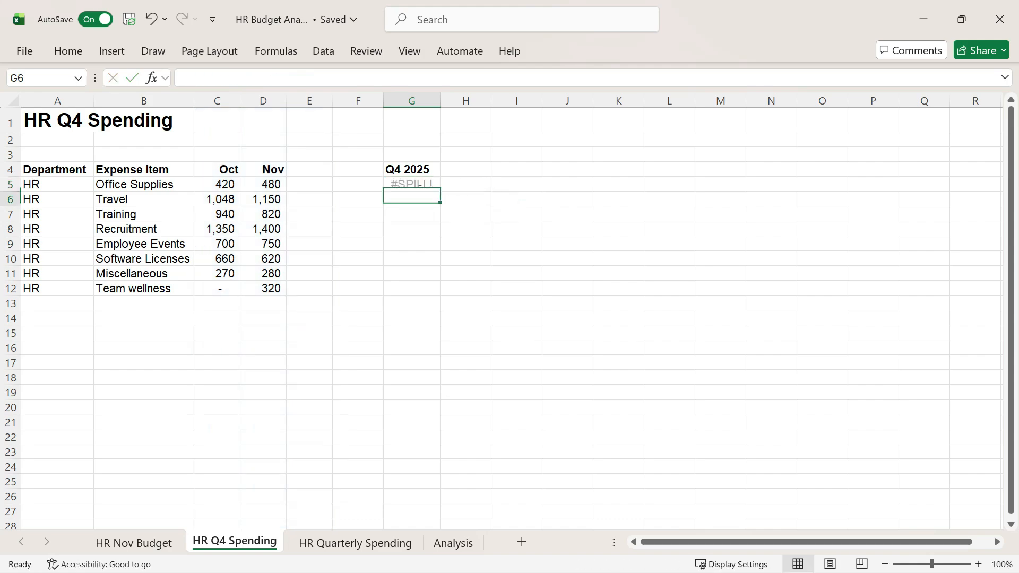
# Step: Change the range in the G5 formula to the trim reference C.:.E so blank rows on both ends are excluded
pyautogui.press('Up')
pyautogui.click(234, 79)
pyautogui.write('.:')
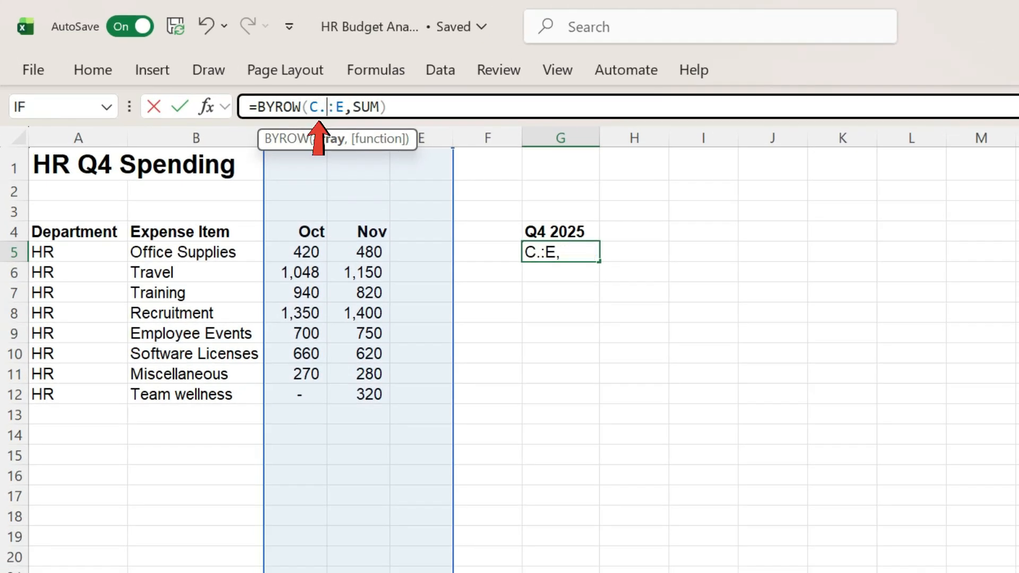
pyautogui.write('.')
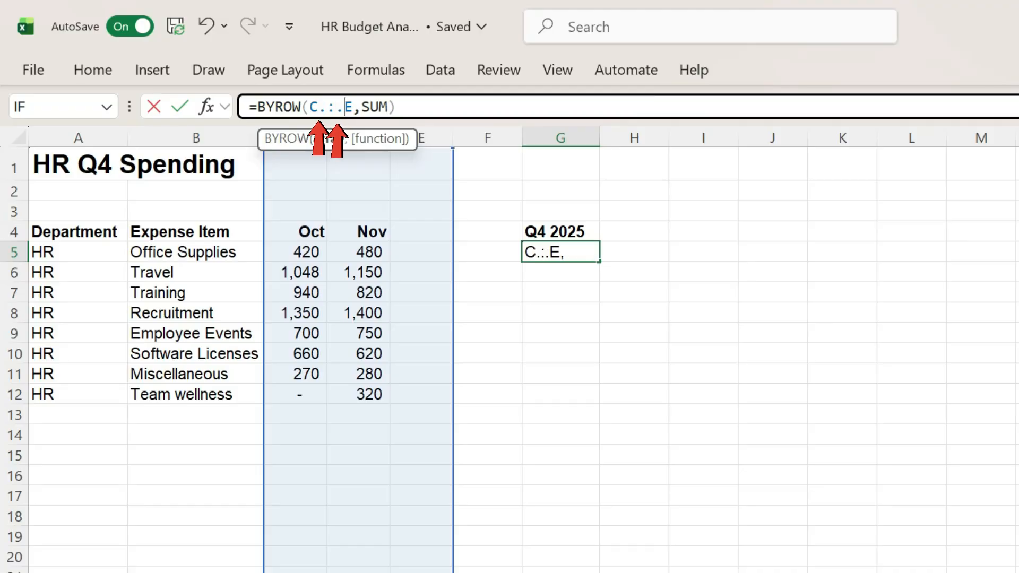
pyautogui.press('Return')
# Step: Wrap the G5 formula in DROP to remove its first row, giving =DROP(BYROW(C.:.E,SUM),1)
pyautogui.press('Up')
pyautogui.click(257, 107)
pyautogui.write('DROP(')
pyautogui.click(396, 107)
pyautogui.write(',1)')
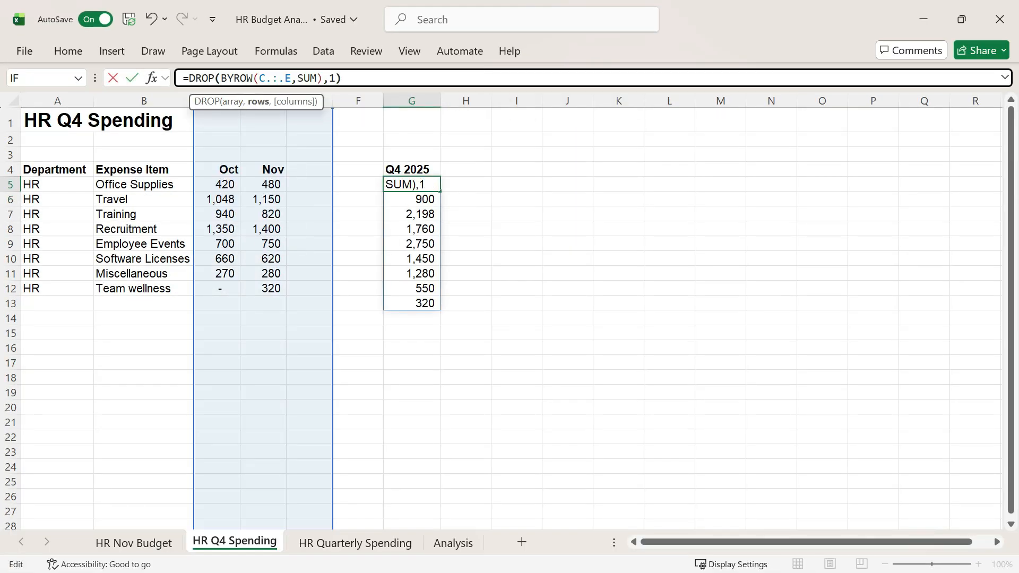
pyautogui.press('Return')
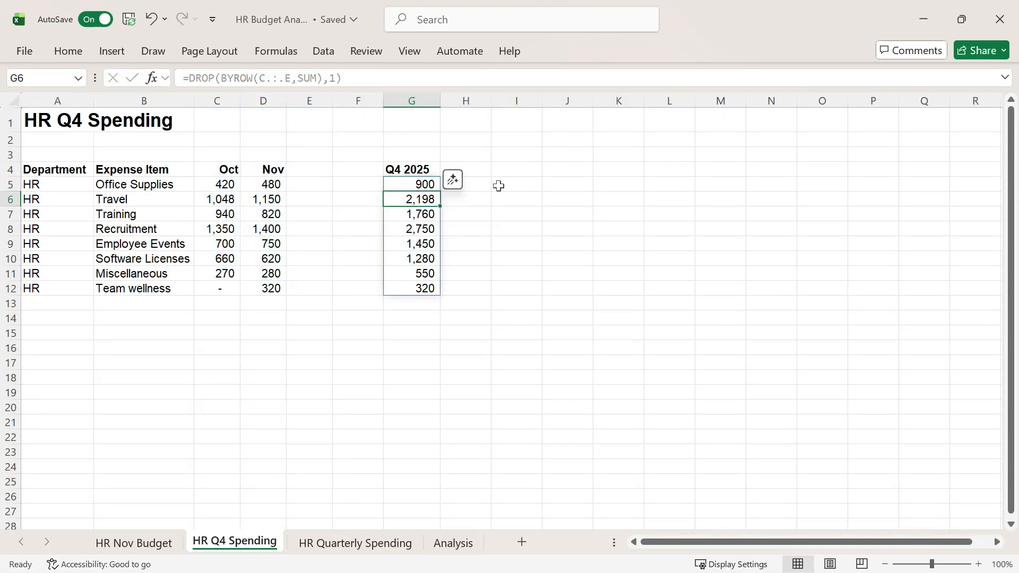
# Step: Paste the December spending with its Dec header into E4:E11
pyautogui.click(498, 185)
pyautogui.hotkey('ctrl', 'c')
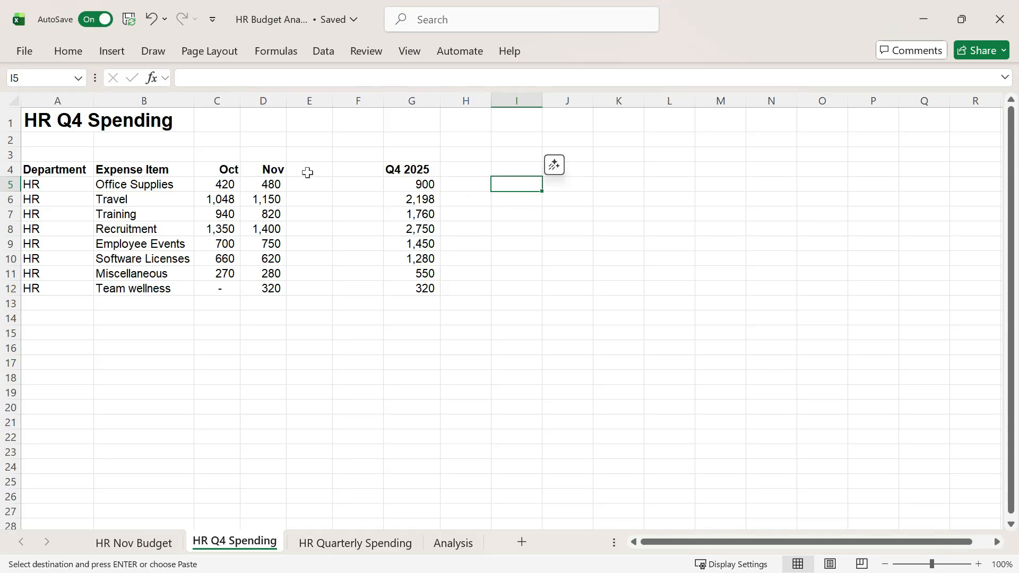
pyautogui.click(308, 169)
pyautogui.hotkey('ctrl', 'v')
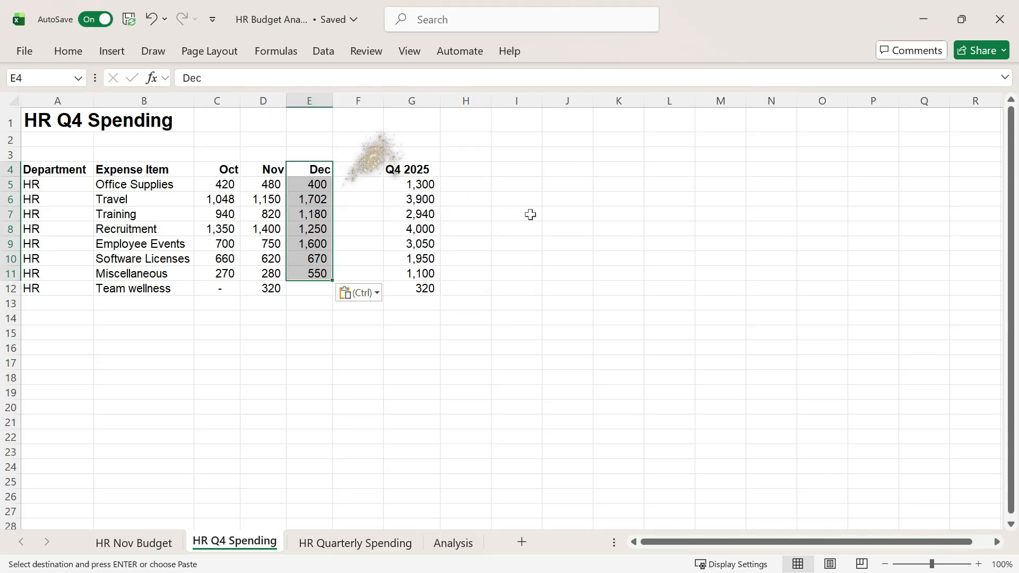
pyautogui.click(530, 214)
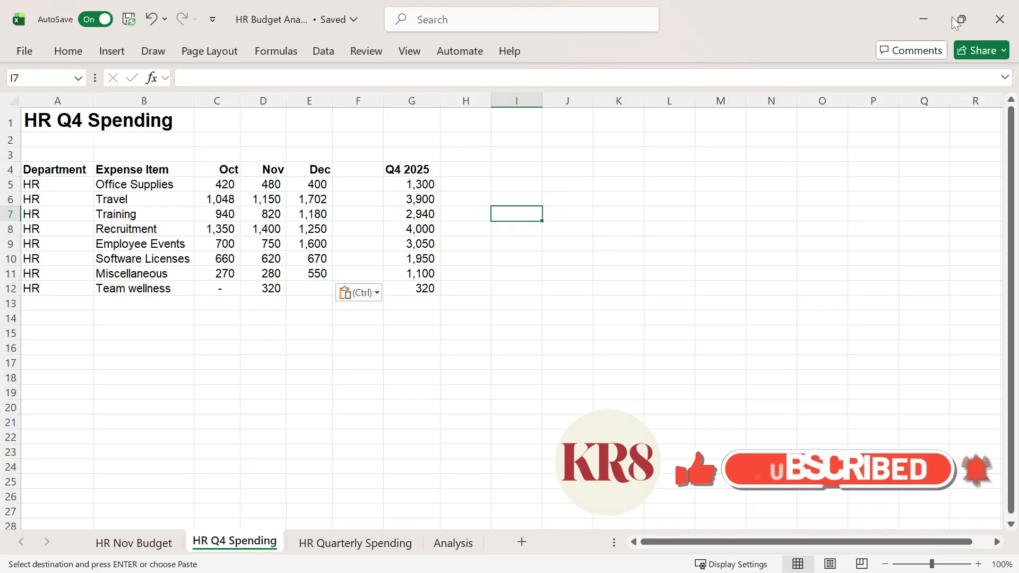
pyautogui.press('Escape')
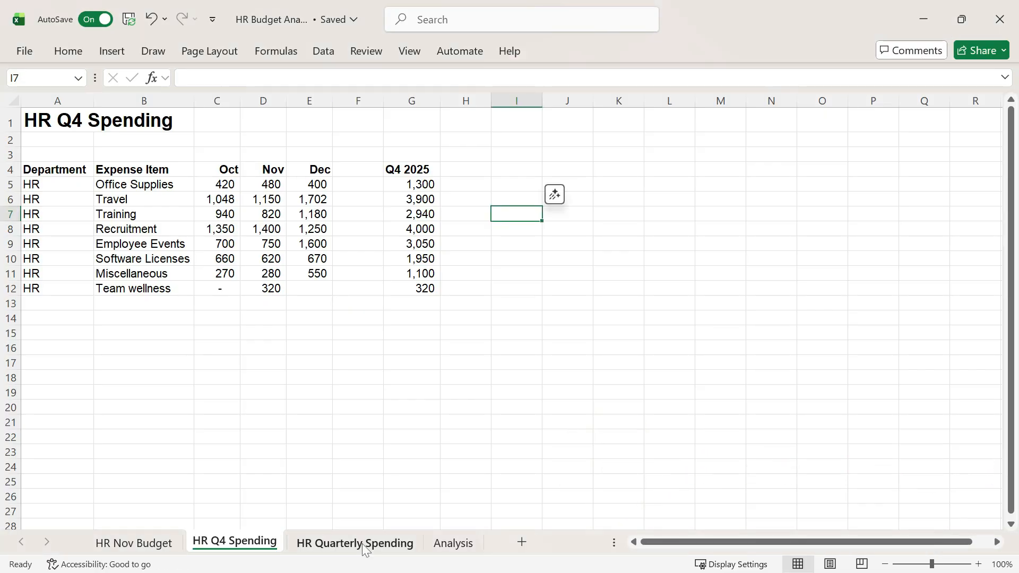
# Step: Open the HR Quarterly Spending sheet
pyautogui.click(354, 543)
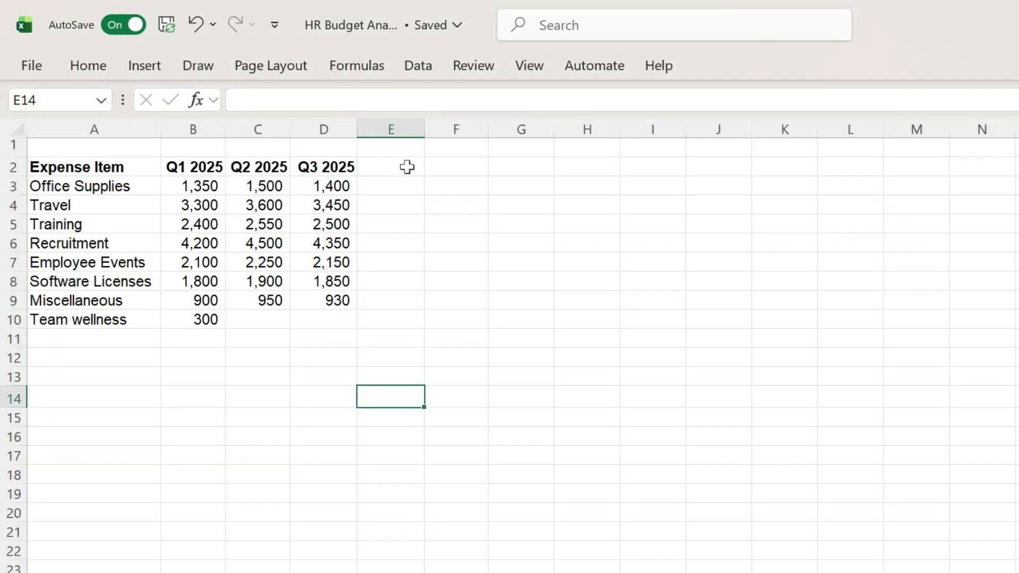
# Step: Try adding the headers Q4 2025, Q1 2026 and ... in E2:G2
pyautogui.click(419, 169)
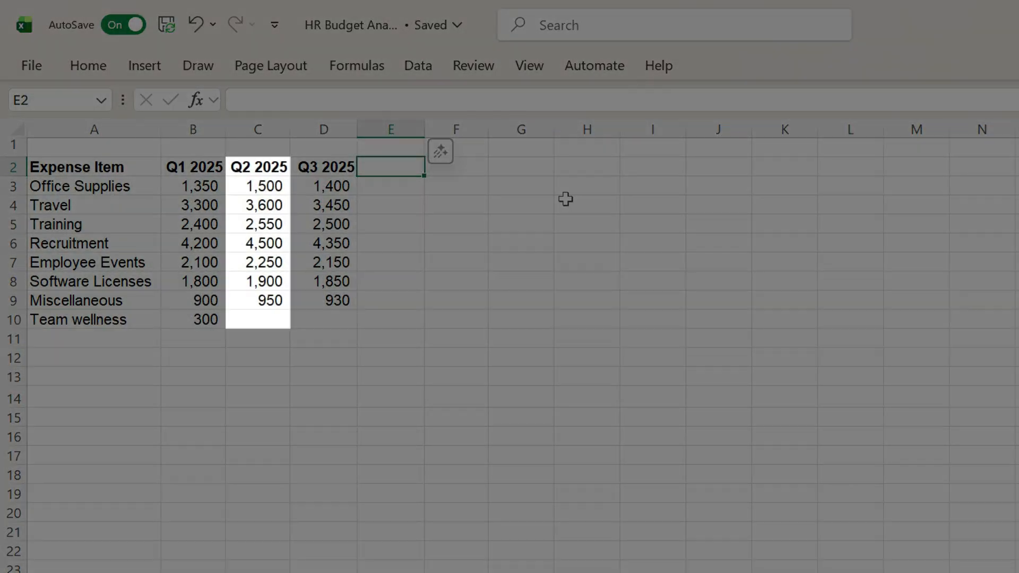
pyautogui.hotkey('ctrl', 'v')
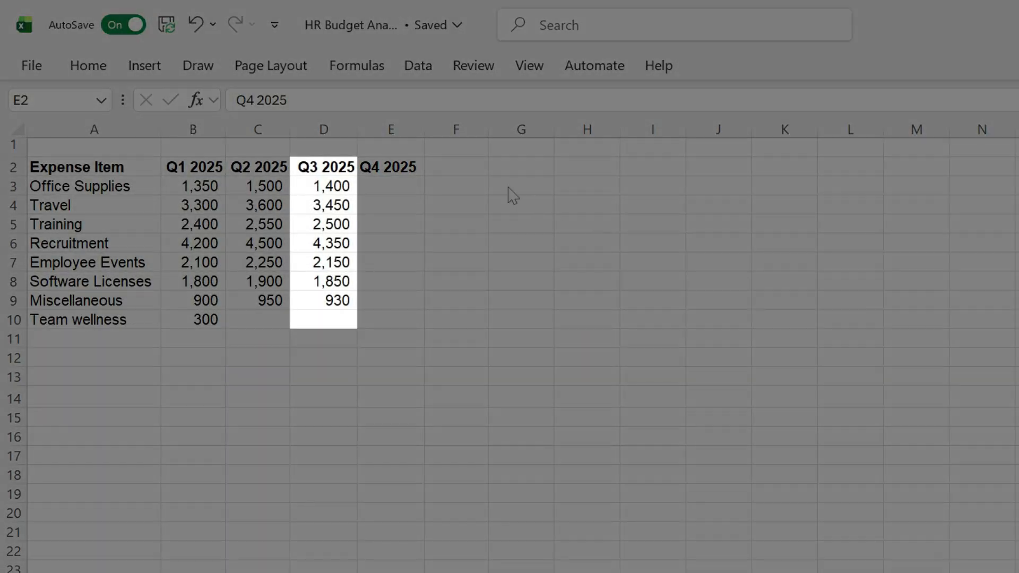
pyautogui.press('Tab')
pyautogui.hotkey('ctrl', 'v')
pyautogui.press('Tab')
pyautogui.write('...')
# Step: Try a clustered bar chart of the Q1 and Q2 2025 spending in A2:C10, and delete it
pyautogui.moveTo(79, 166); pyautogui.dragTo(275, 318)
pyautogui.click(145, 66)
pyautogui.click(538, 96)
pyautogui.click(557, 358)
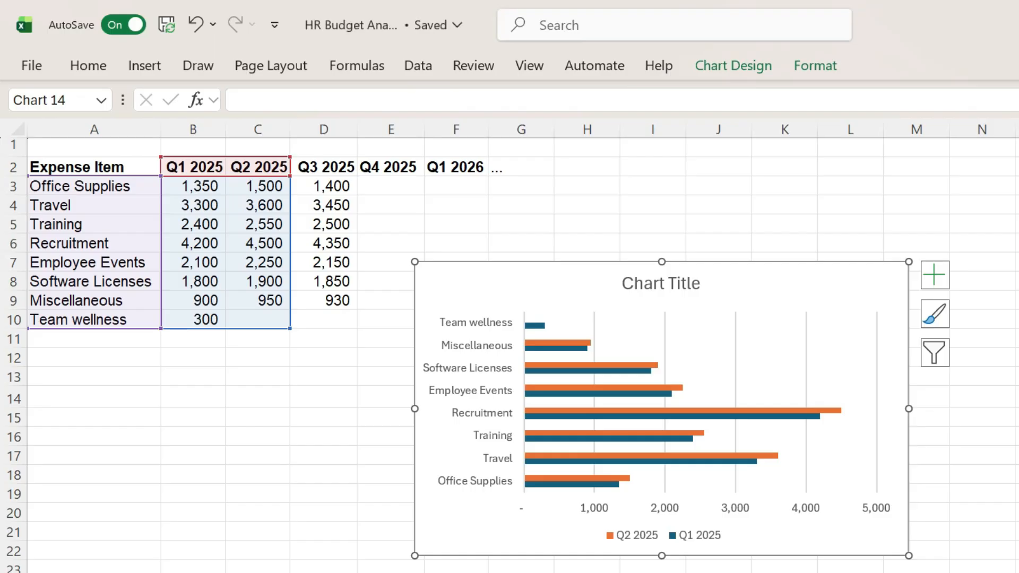
pyautogui.press('Delete')
# Step: Clear the placeholder headers from E2:G2
pyautogui.moveTo(396, 168); pyautogui.dragTo(521, 168)
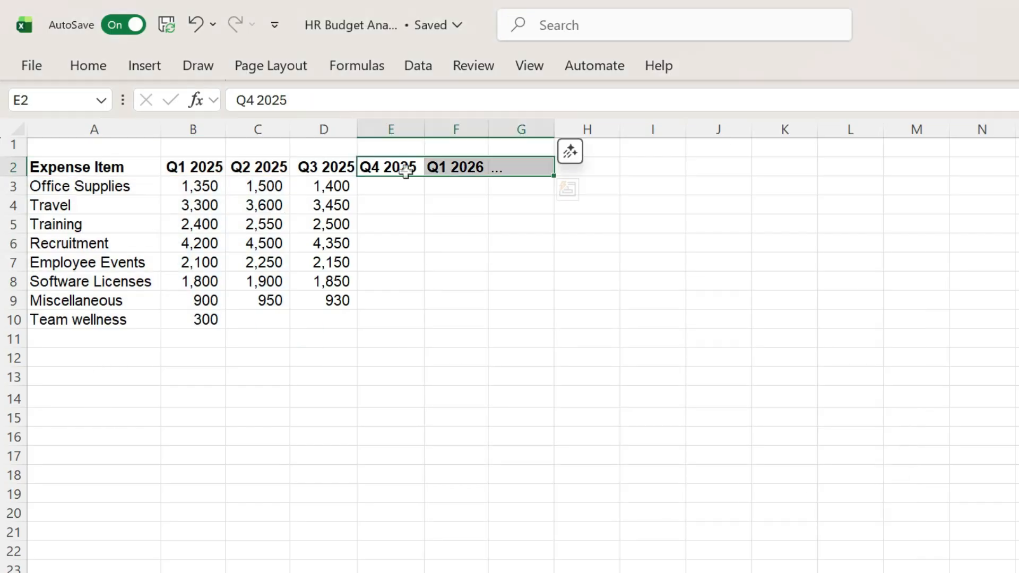
pyautogui.press('Delete')
pyautogui.click(467, 418)
# Step: Enter =A2:A10 in A15 to bring in the expense item list below the table
pyautogui.click(101, 418)
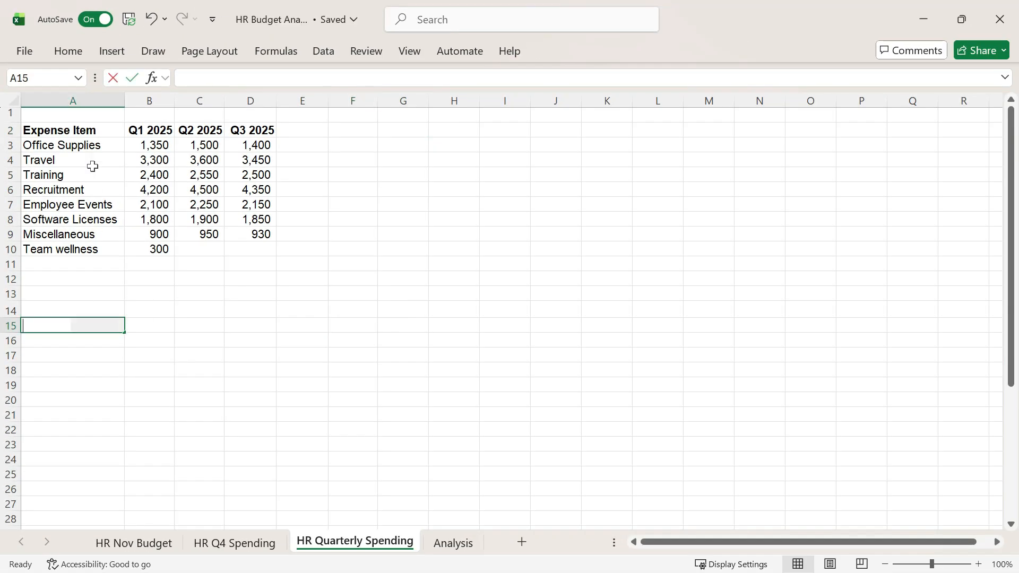
pyautogui.write('=')
pyautogui.moveTo(91, 135); pyautogui.dragTo(95, 250)
pyautogui.press('Return')
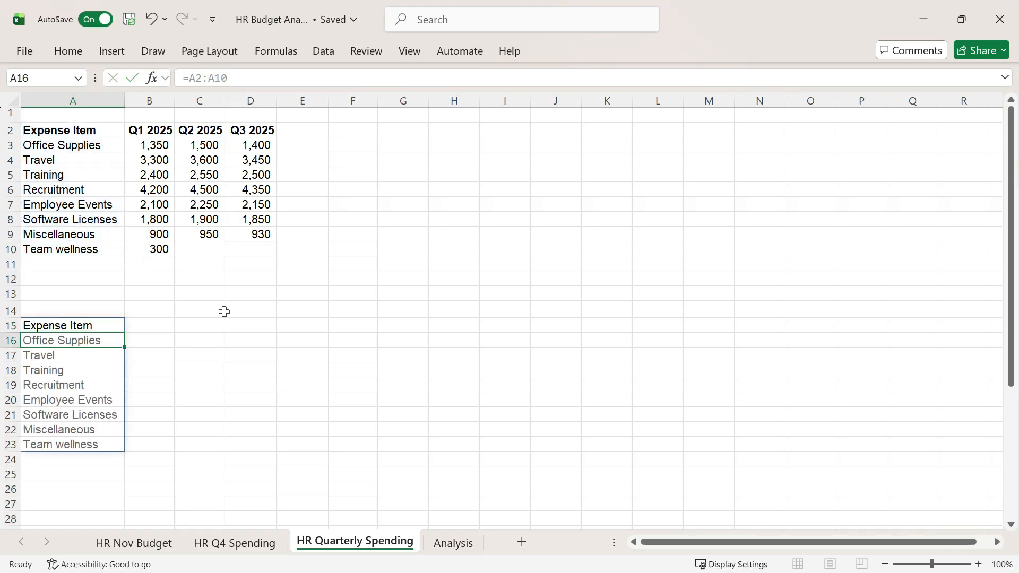
# Step: Enter =TAKE(2:10,,-2) in B15 to pull the last two columns of rows 2 to 10
pyautogui.click(153, 325)
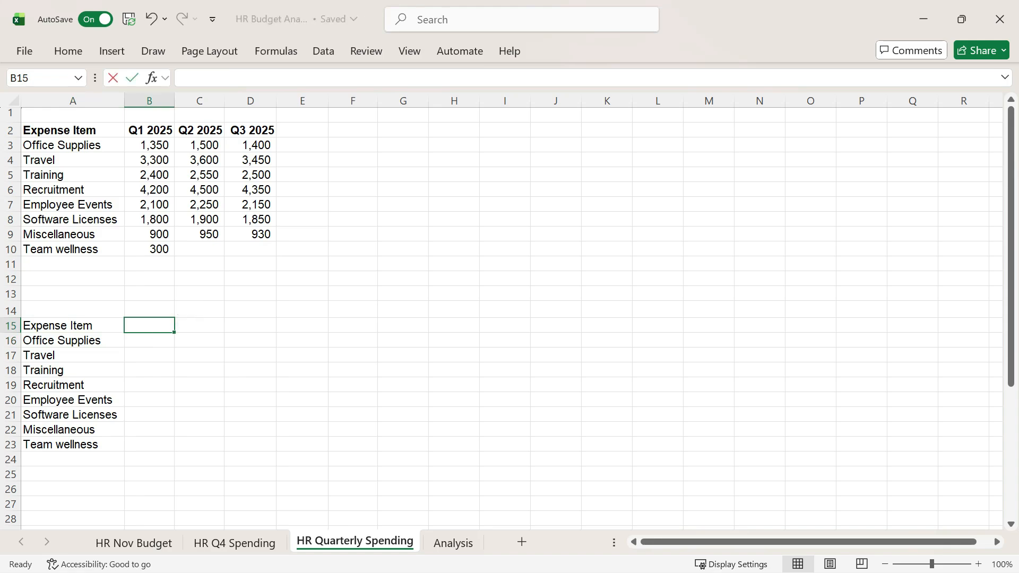
pyautogui.write('=TAKE(')
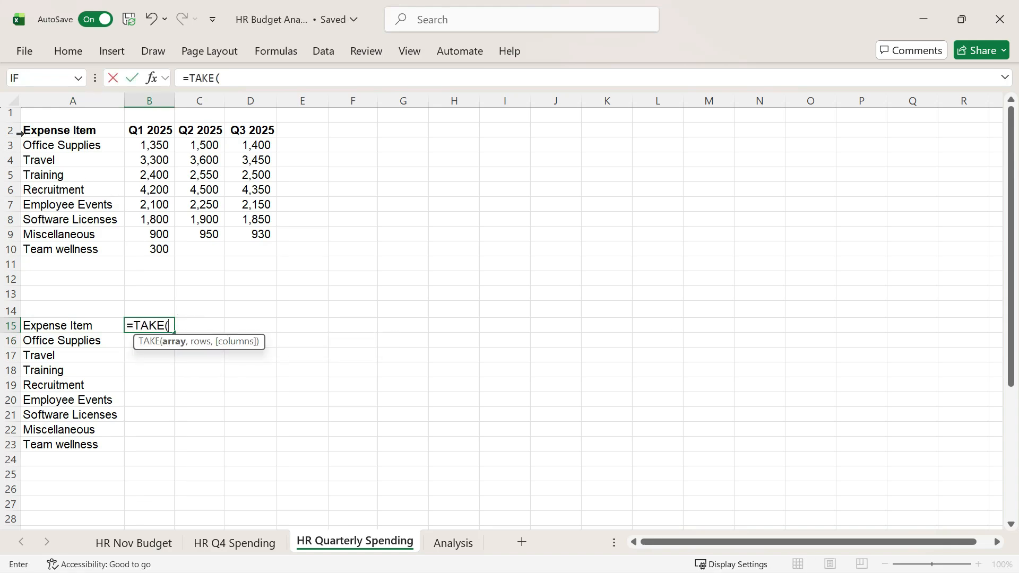
pyautogui.moveTo(20, 133); pyautogui.dragTo(22, 250)
pyautogui.write(',')
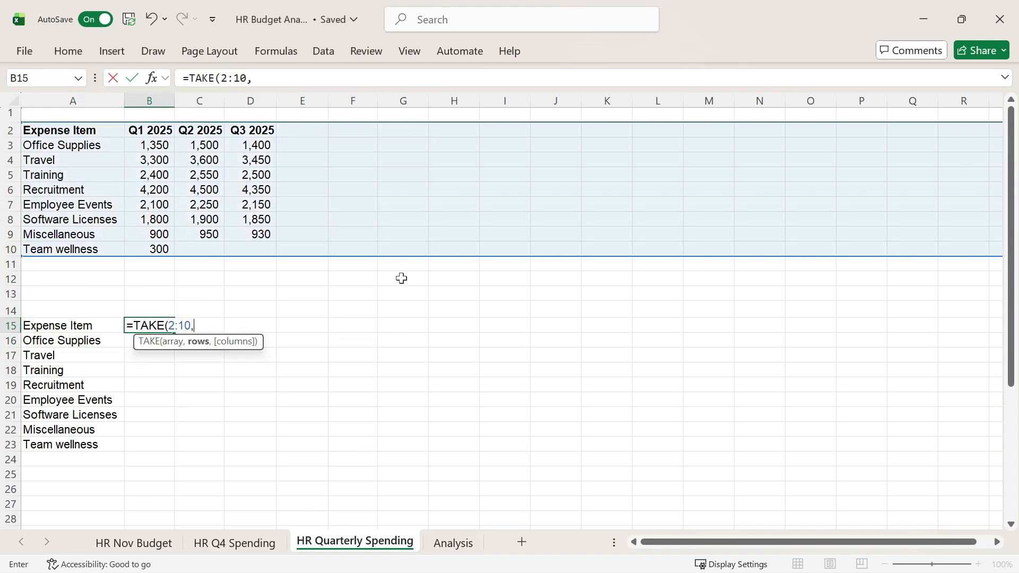
pyautogui.write(',-2')
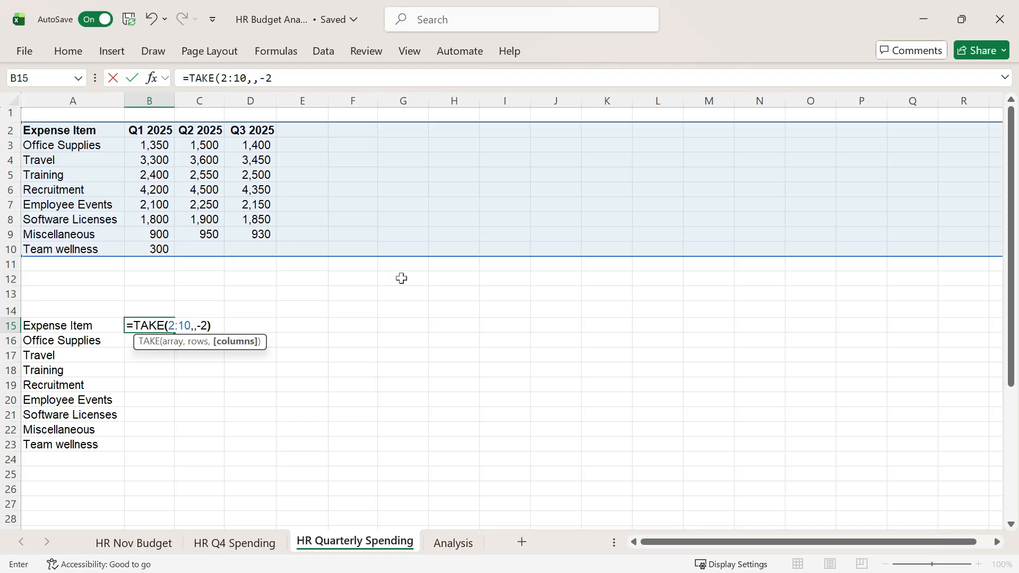
pyautogui.press('Return')
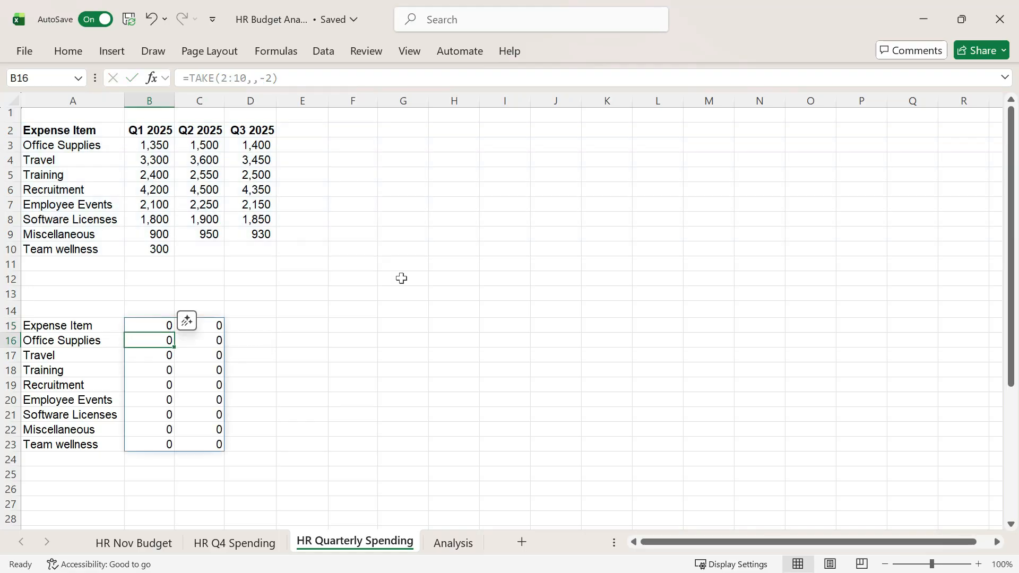
# Step: Change the range in the B15 formula to the trailing trim reference 2:.10
pyautogui.press('Up')
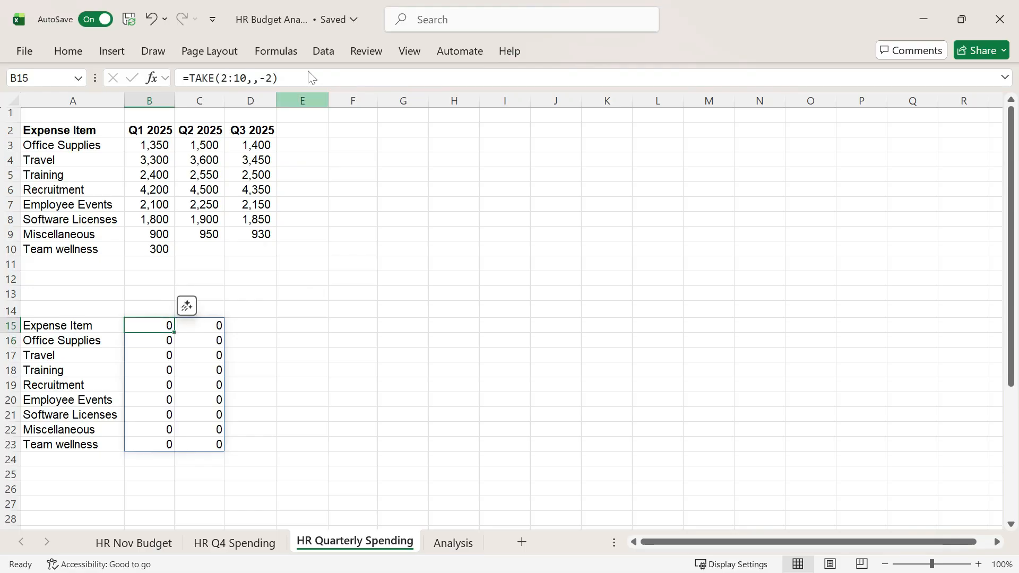
pyautogui.click(260, 78)
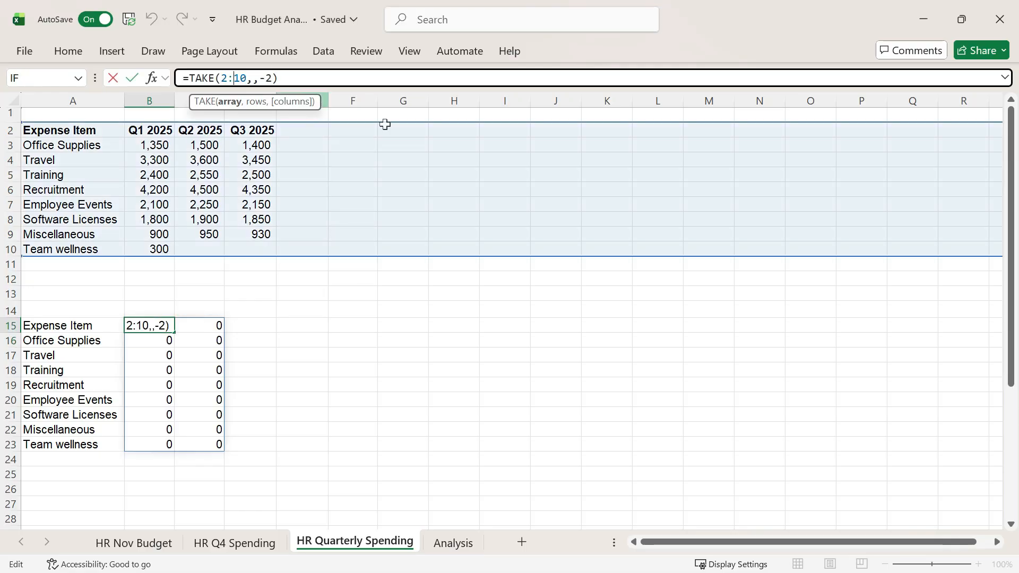
pyautogui.write('.')
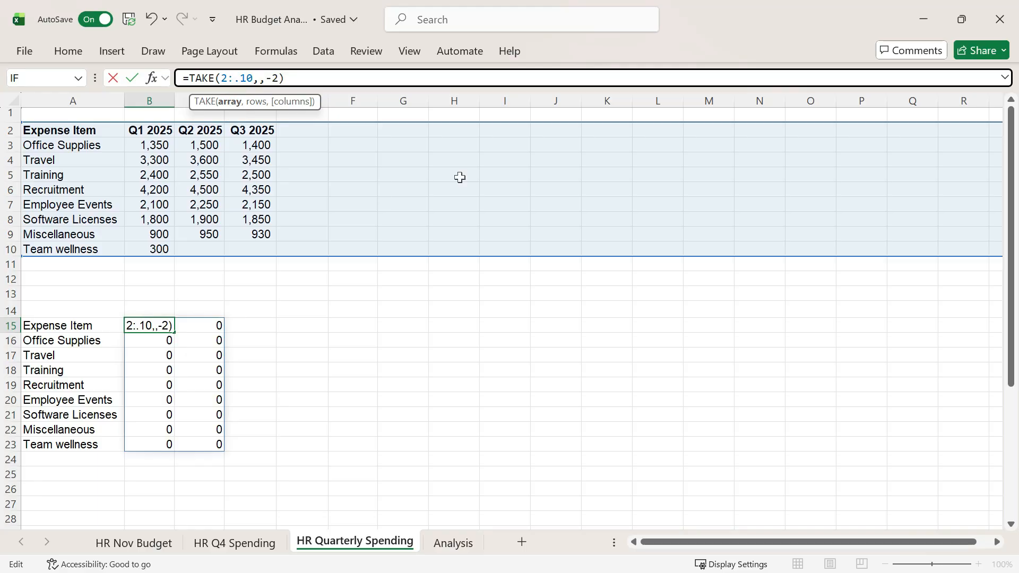
pyautogui.press('Return')
pyautogui.click(373, 327)
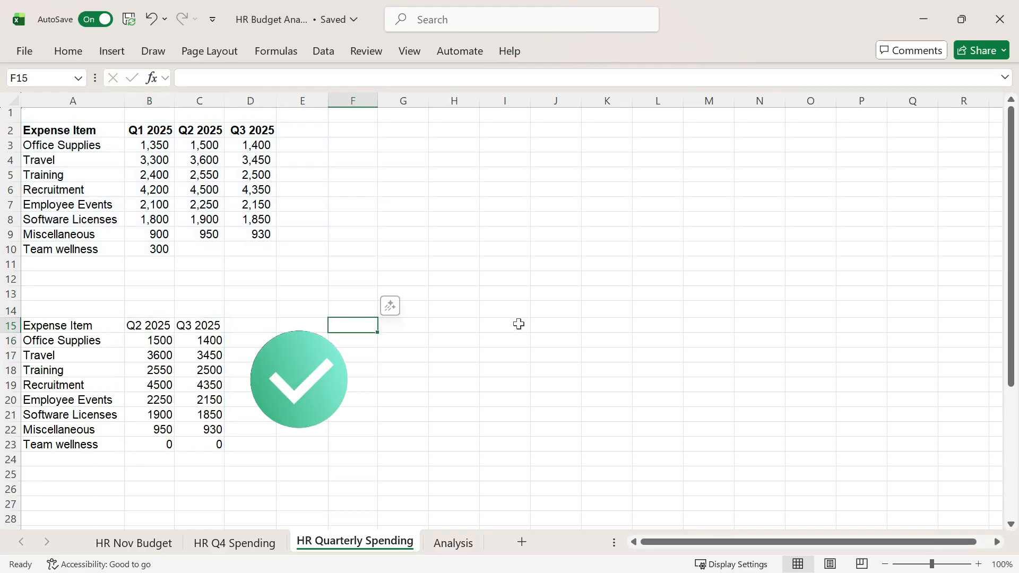
# Step: Insert a clustered bar chart from A15:C23 and move it farther away from the tables
pyautogui.moveTo(53, 326); pyautogui.dragTo(200, 446)
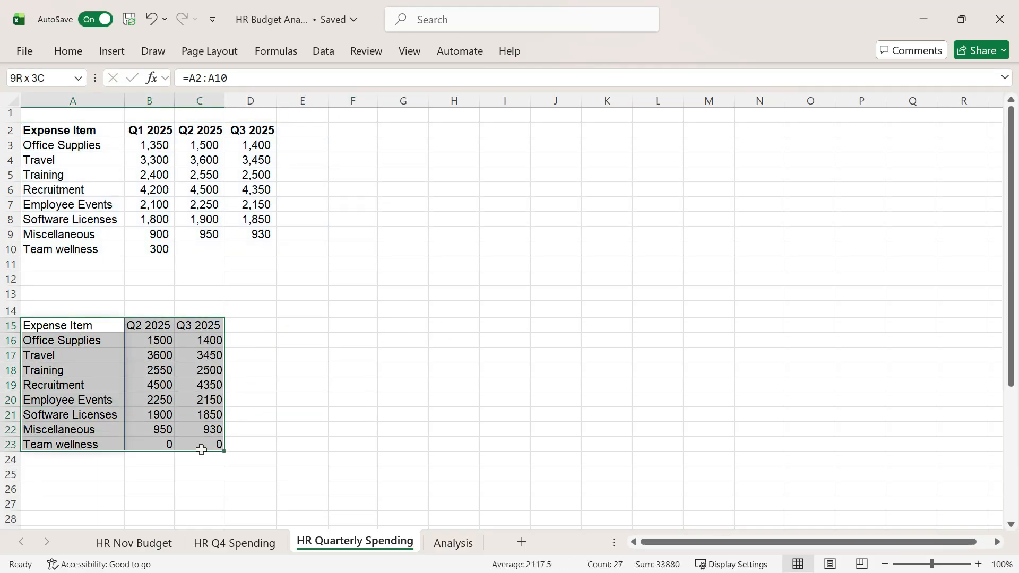
pyautogui.click(111, 51)
pyautogui.click(419, 75)
pyautogui.click(427, 281)
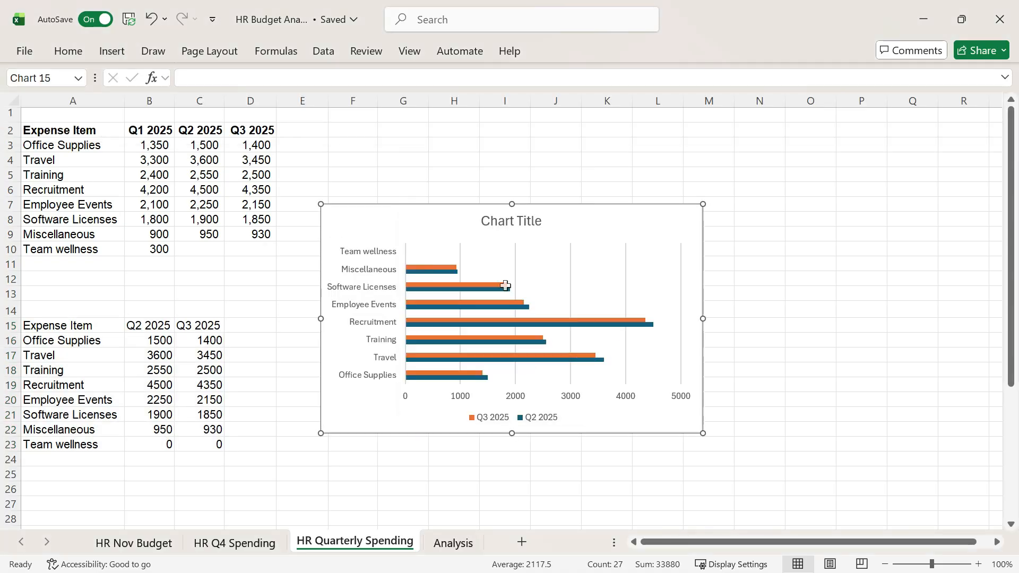
pyautogui.moveTo(589, 223); pyautogui.dragTo(749, 232)
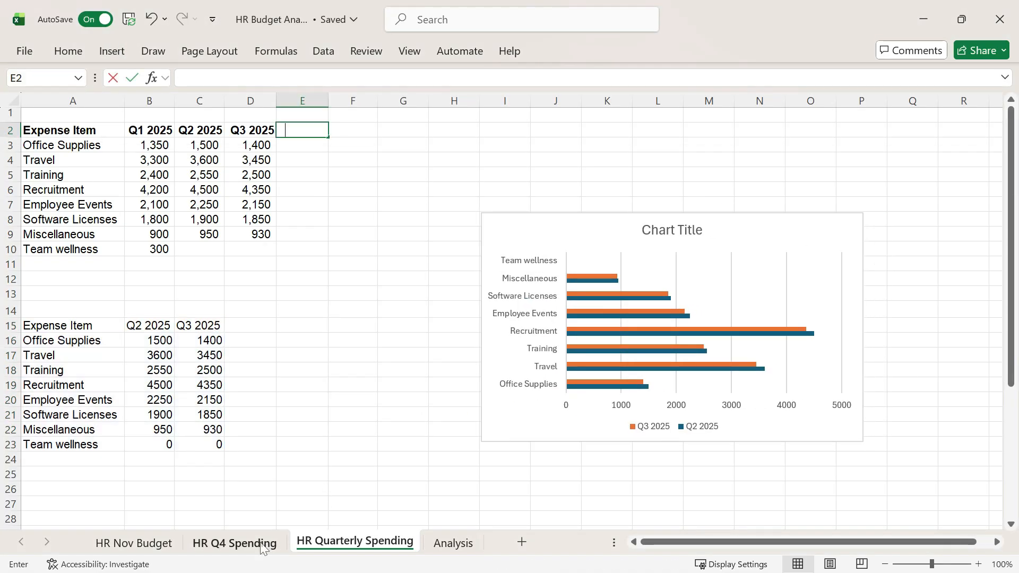
# Step: Enter ='HR Q4 Spending'!G4:G12 in E2 to add the Q4 2025 totals to the quarterly table
pyautogui.write('=')
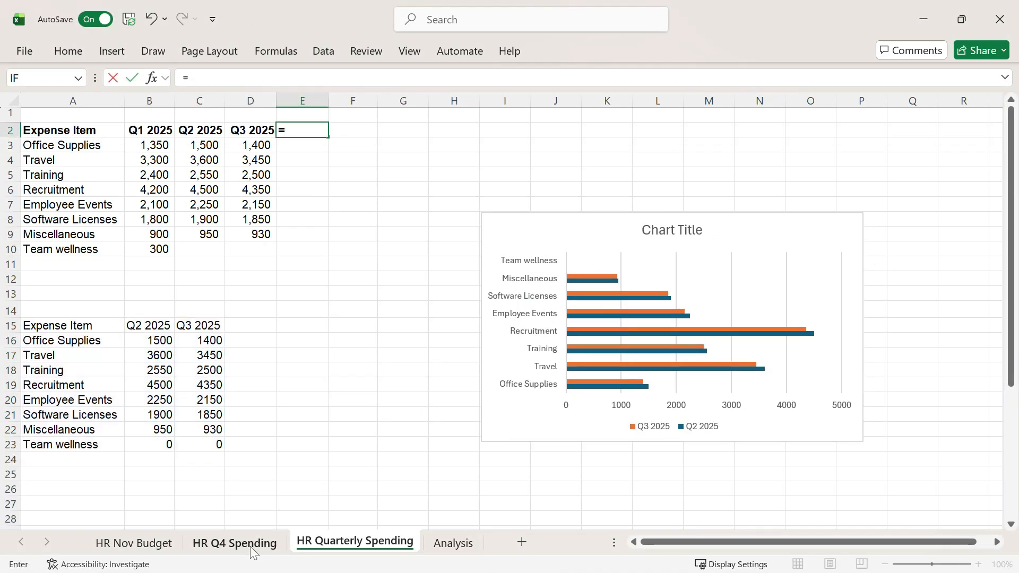
pyautogui.click(261, 542)
pyautogui.moveTo(399, 169); pyautogui.dragTo(404, 287)
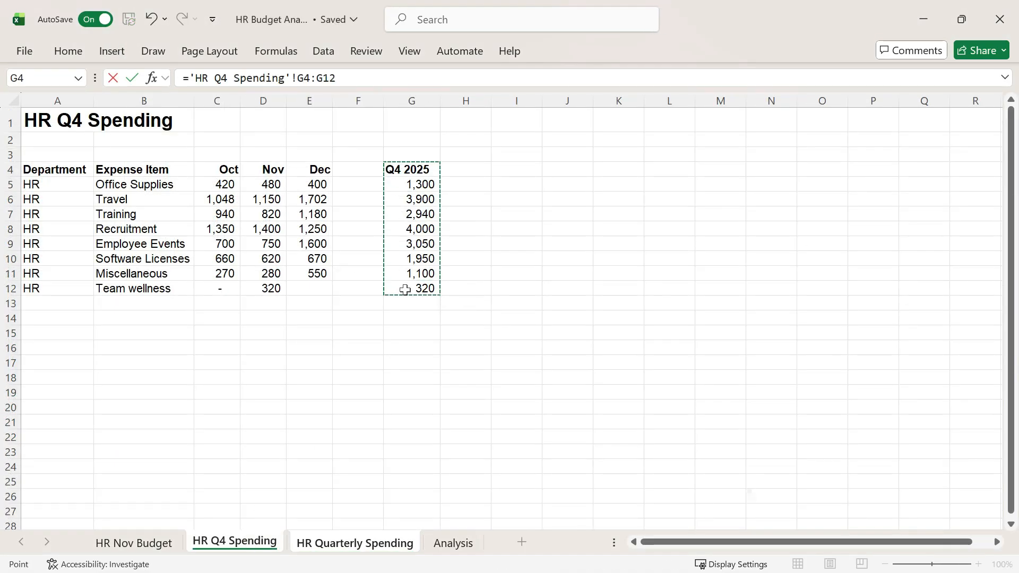
pyautogui.press('Return')
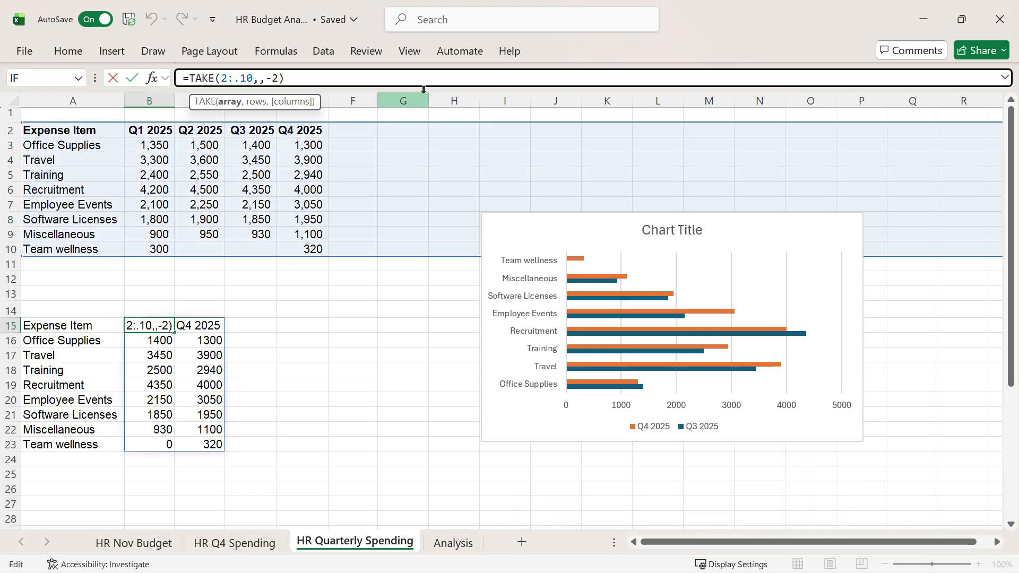
# Step: Replace the trim reference in B15 with TRIMRANGE using its default trim modes, making the formula =TAKE(TRIMRANGE(2:10),,-2)
pyautogui.write('TRI')
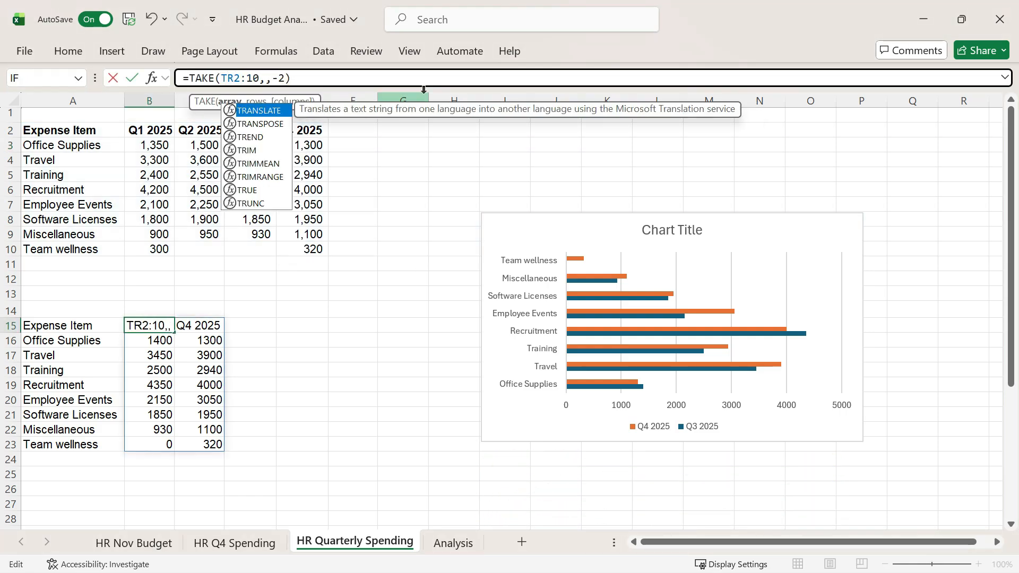
pyautogui.press('Down')
pyautogui.press('Down')
pyautogui.press('Tab')
pyautogui.click(310, 78)
pyautogui.write(',')
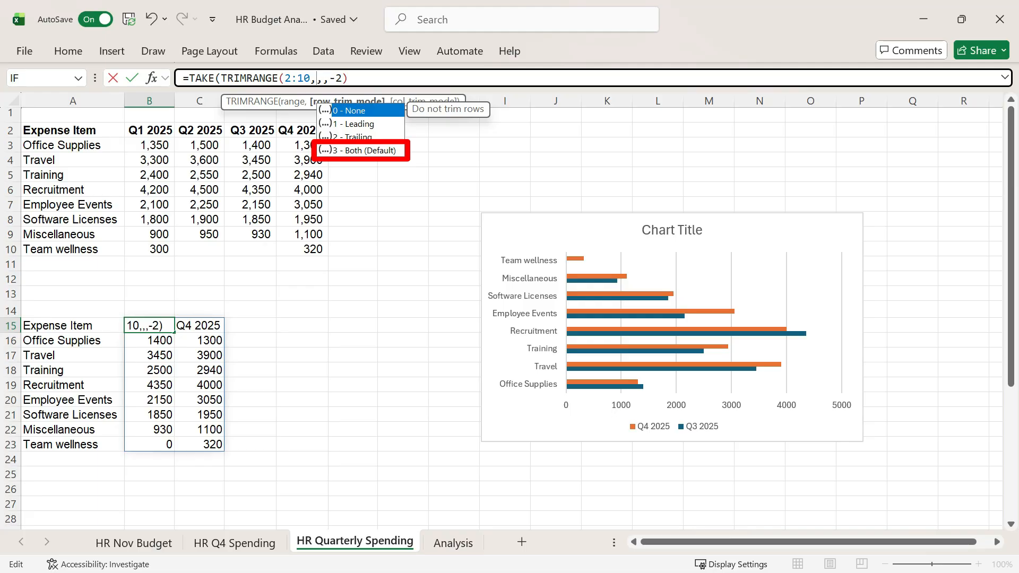
pyautogui.press('BackSpace')
pyautogui.write(')')
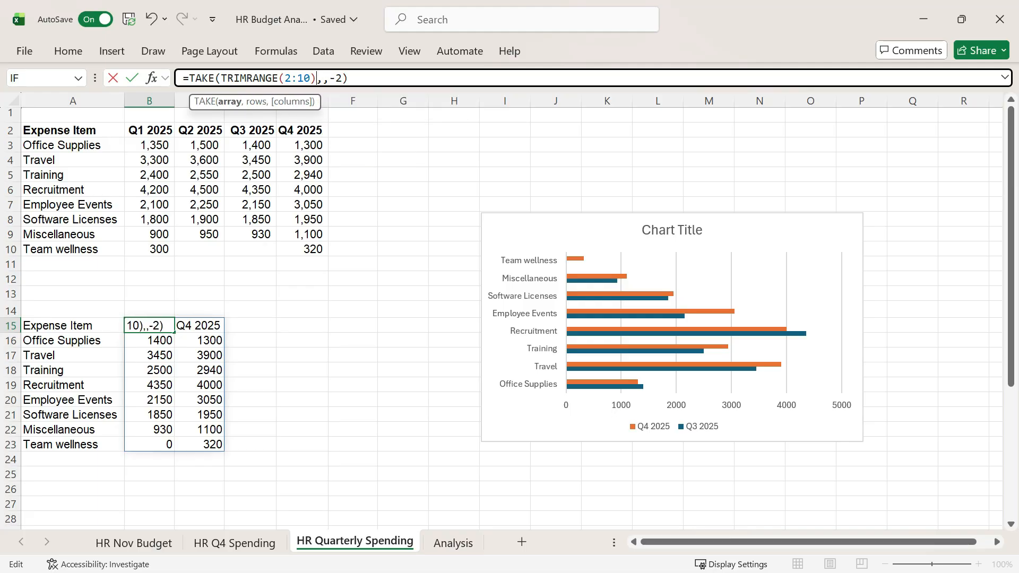
pyautogui.press('Return')
pyautogui.click(305, 326)
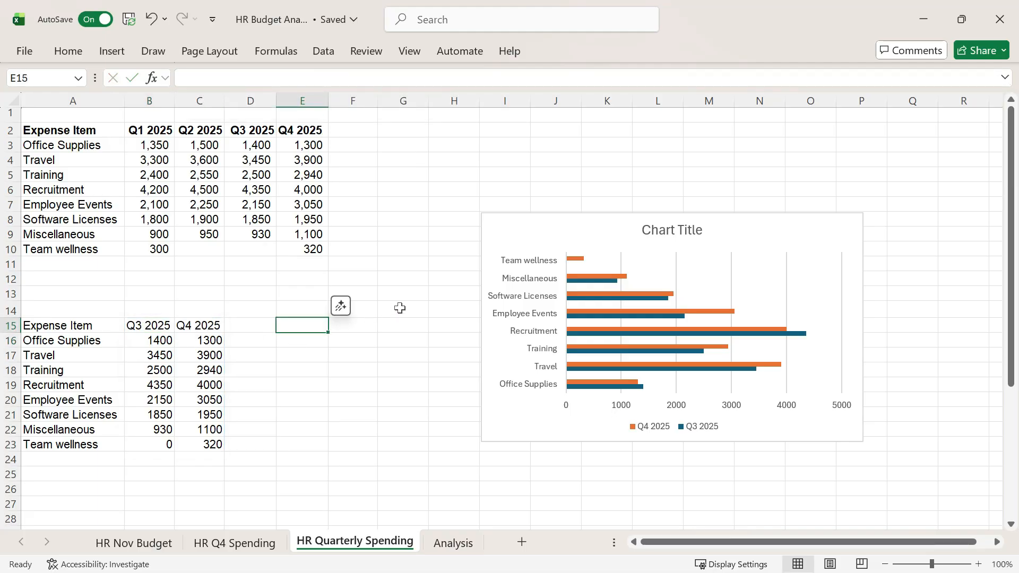